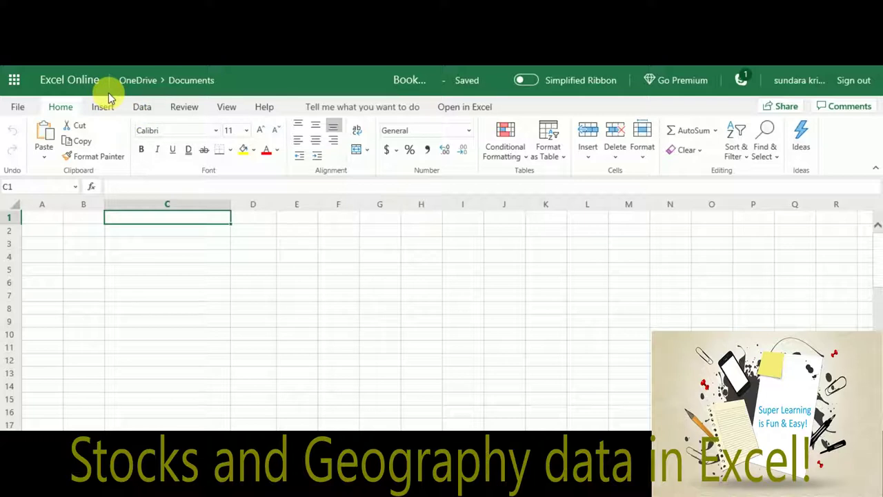
Step: Show the Data tab with the Stocks and Geography data types above the empty sheet
left_click(140, 107)
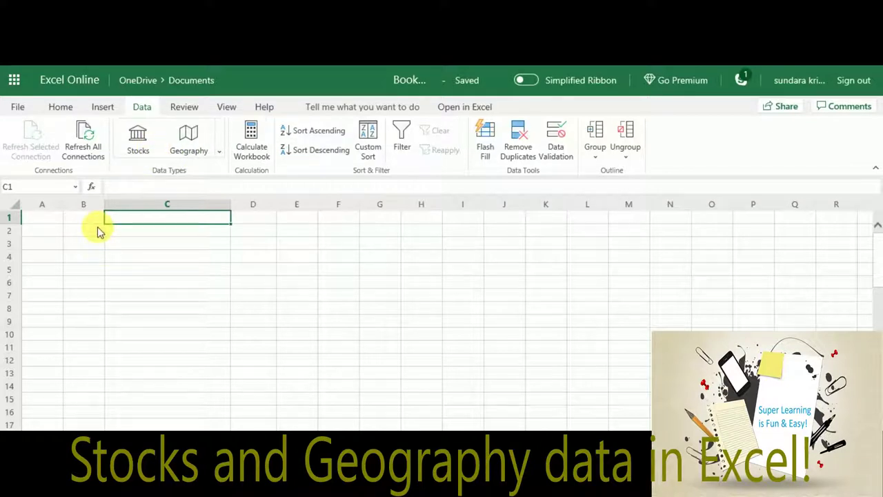
left_click(140, 230)
key("Up")
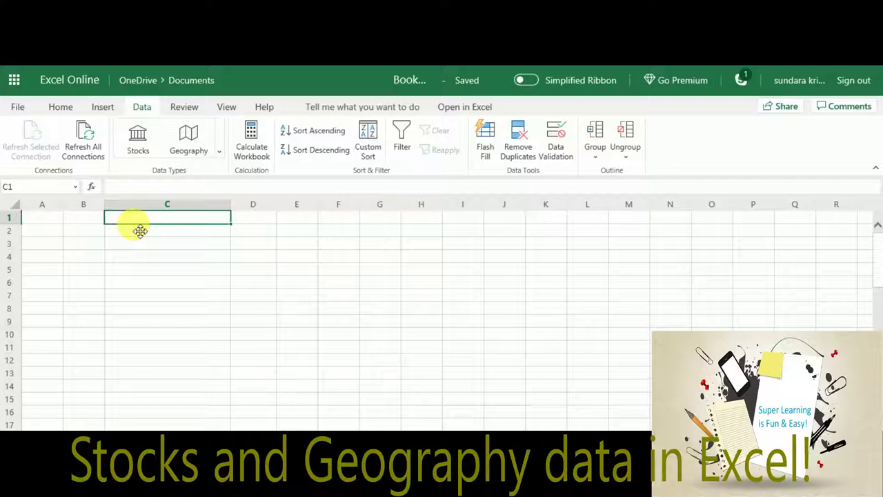
Step: Enter Stock, Microsoft, Apple and Infosys down C1:C4 and select that range
type("Sto")
key("BackSpace")
key("BackSpace")
key("BackSpace")
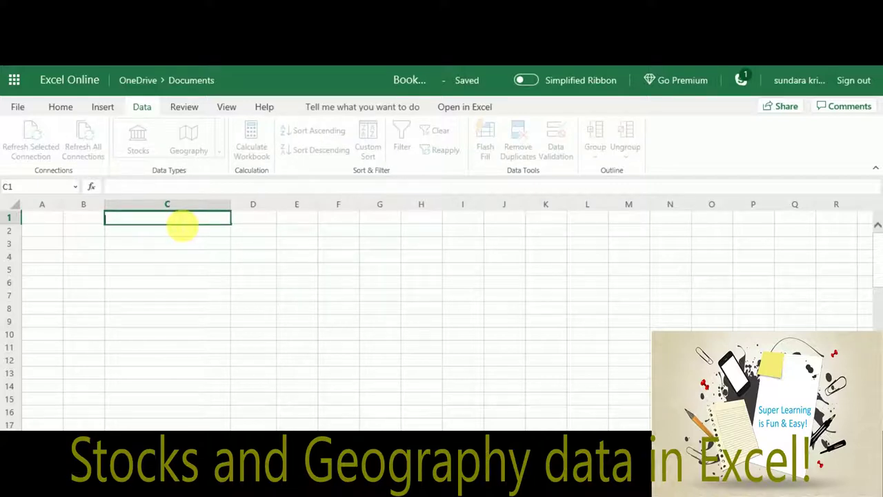
type("Stock")
key("Return")
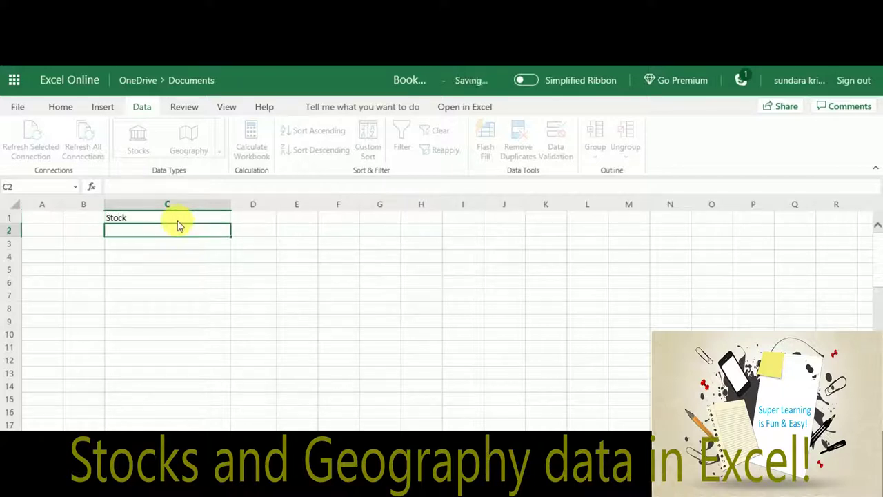
type("Mic")
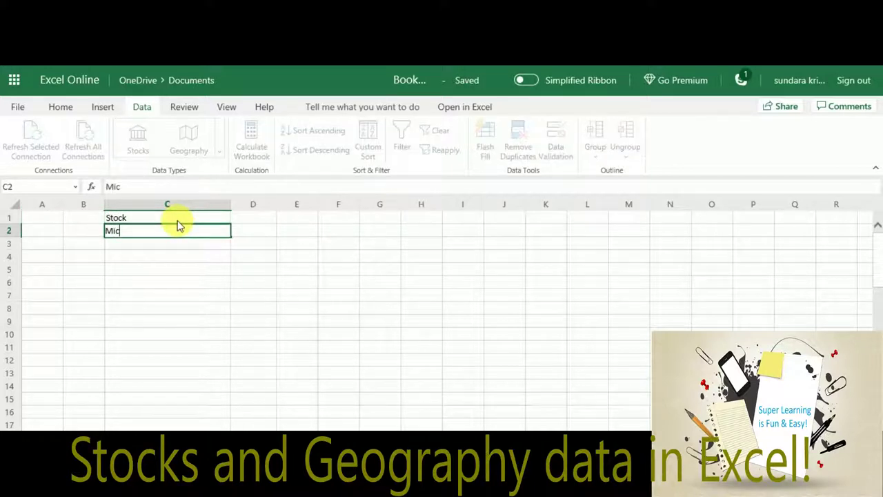
type("rosoft")
key("Return")
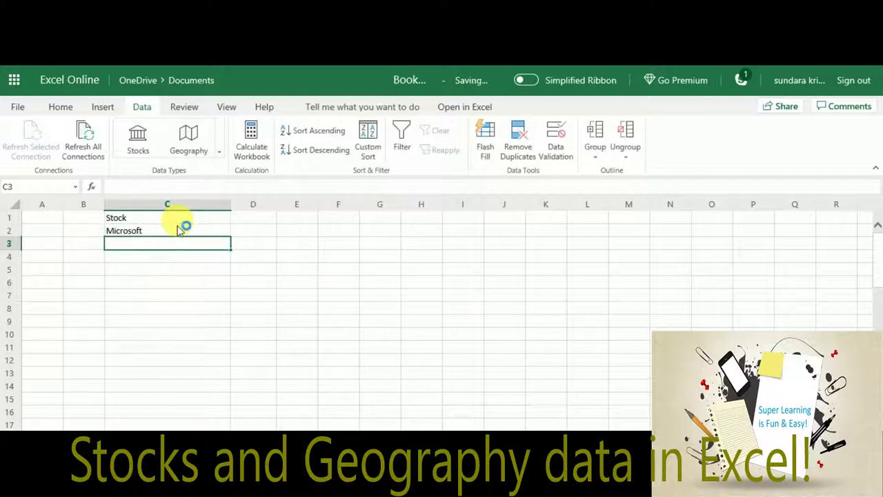
type("Apple")
key("Return")
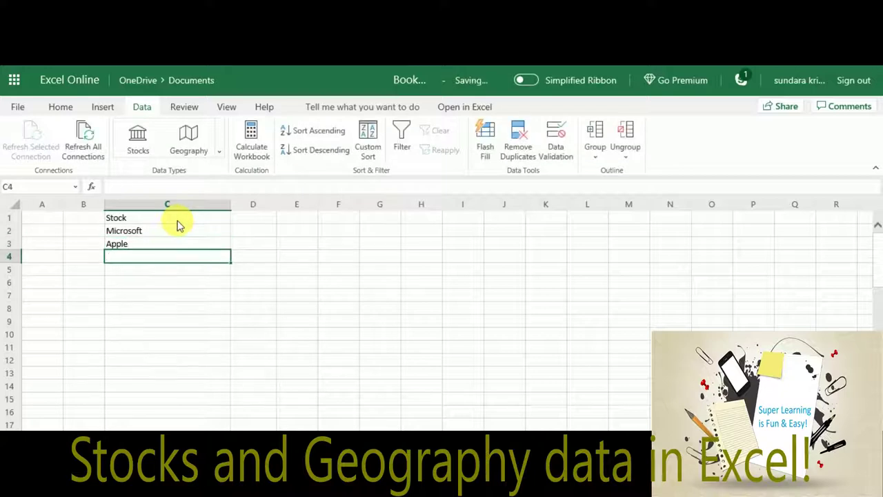
left_click(177, 222)
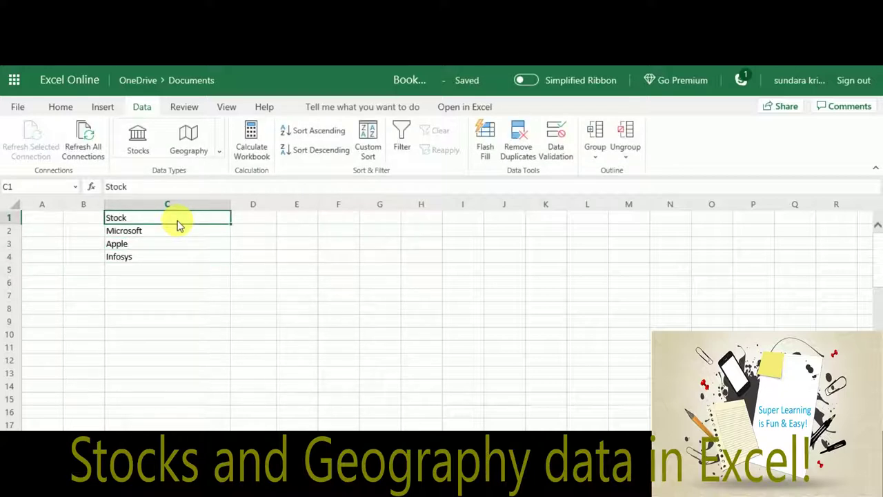
key("shift+Down")
key("shift+Down")
key("shift+Down")
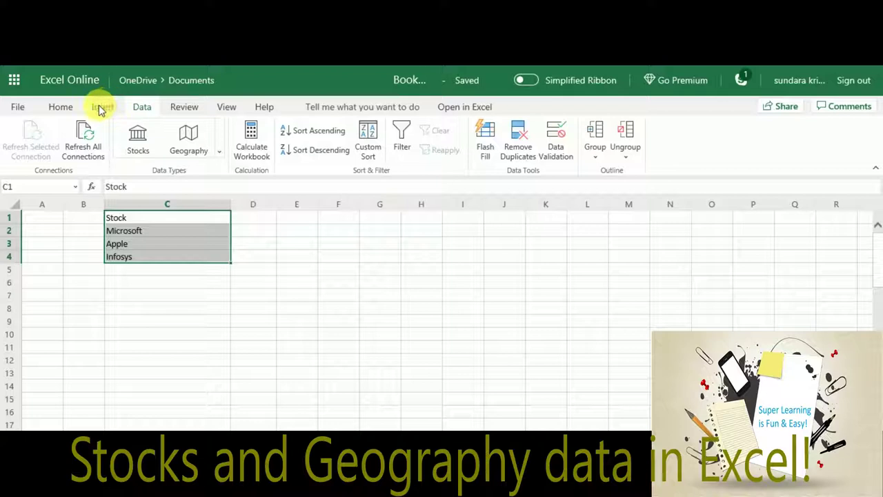
Step: Convert C1:C4 to the Stocks data type, then undo the conversion
left_click(145, 148)
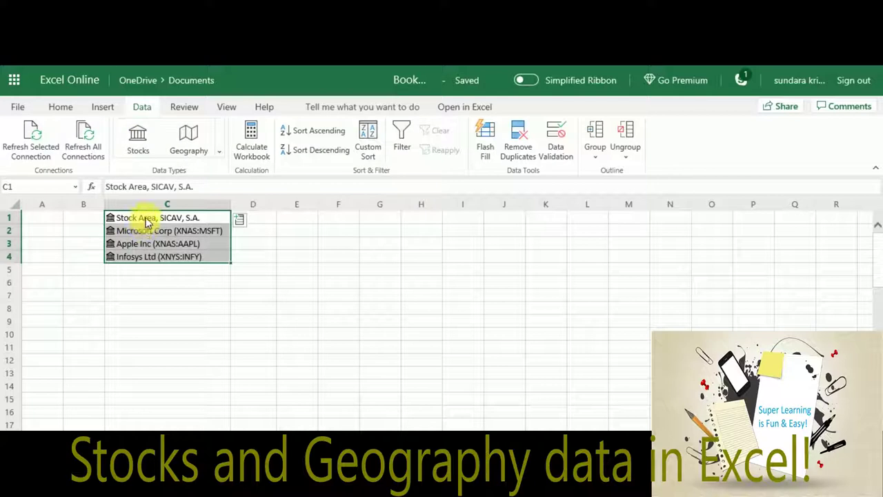
left_click(250, 233)
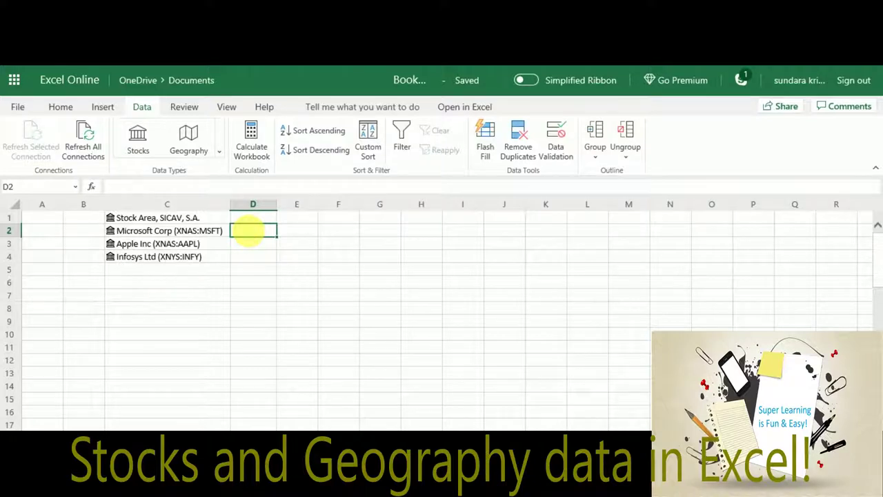
key("ctrl+z")
Step: Convert only Microsoft, Apple and Infosys in C2:C4 to Stocks, leaving C1 as text
key("Left")
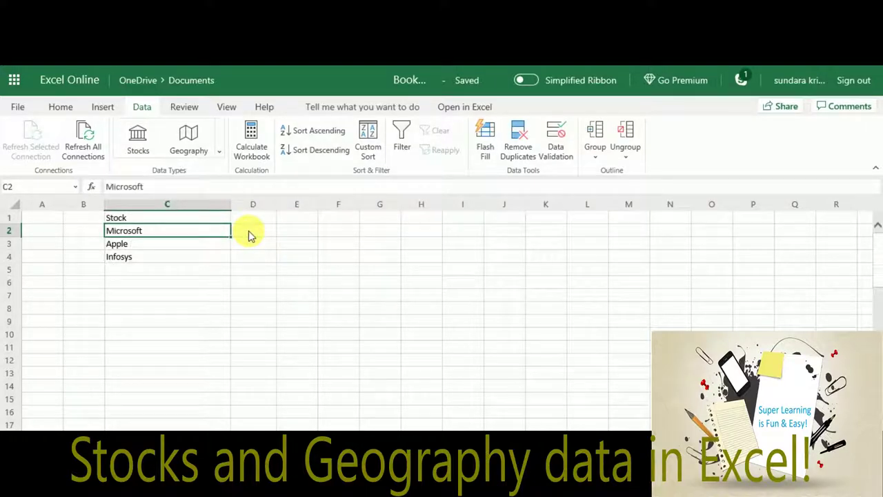
key("shift+Down")
key("shift+Down")
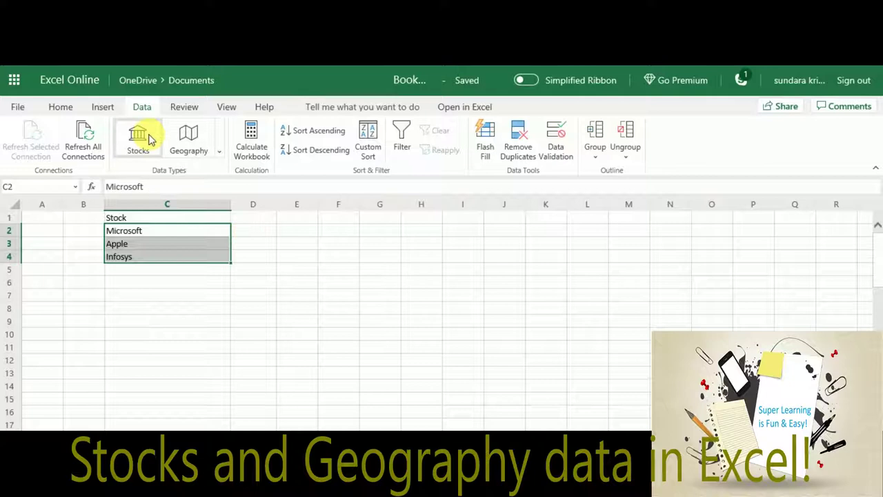
left_click(146, 138)
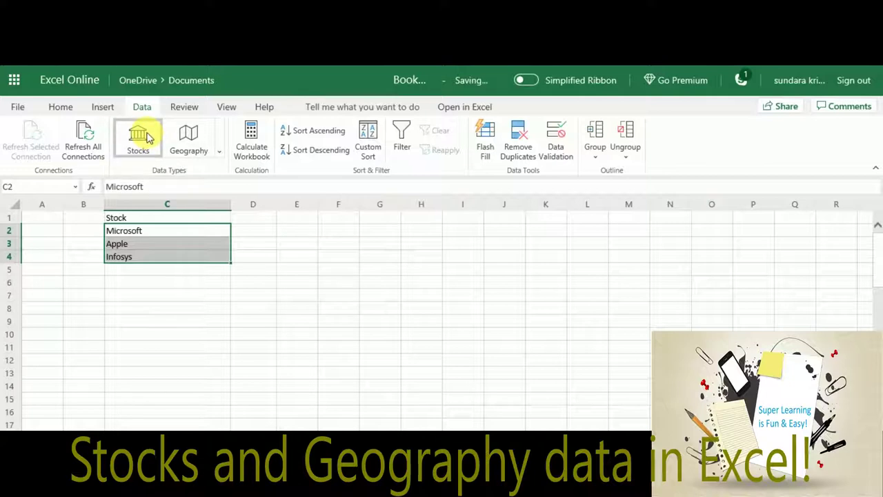
left_click(256, 245)
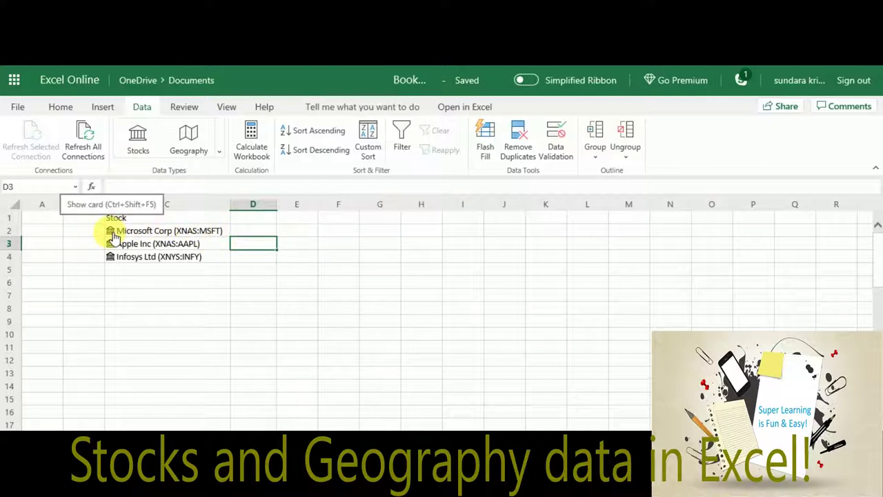
left_click(113, 235)
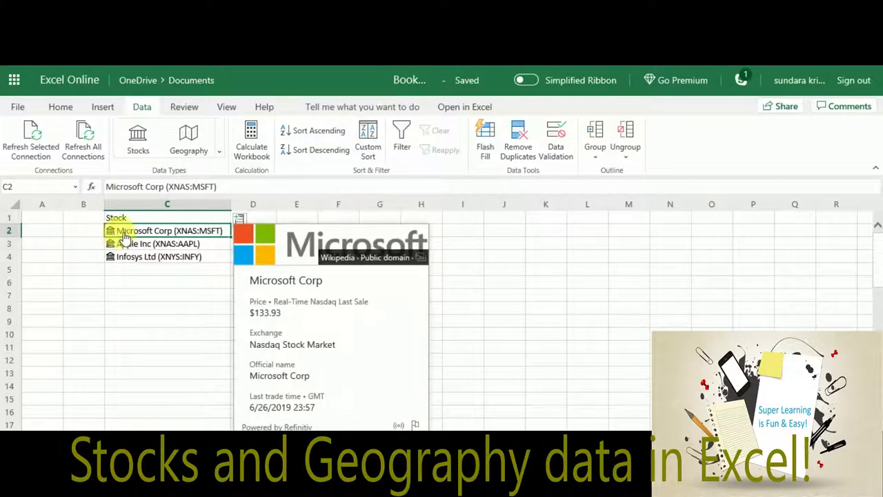
left_click(308, 218)
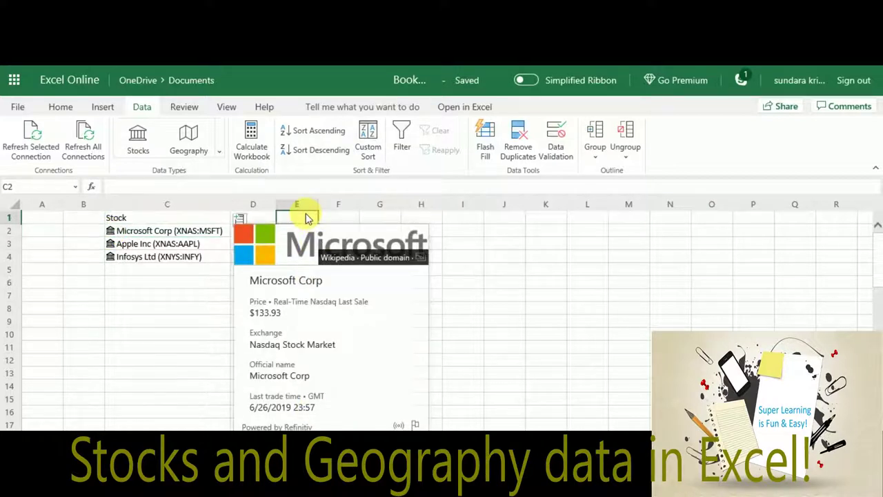
left_click(262, 236)
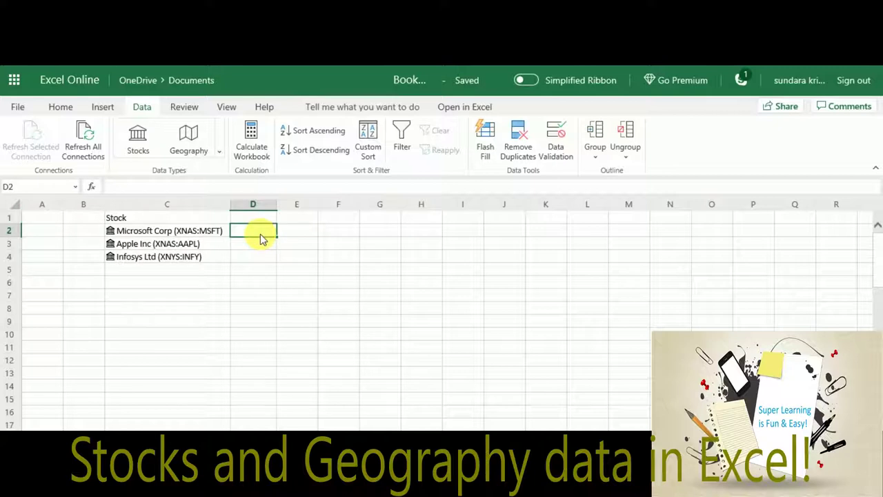
left_click(219, 237)
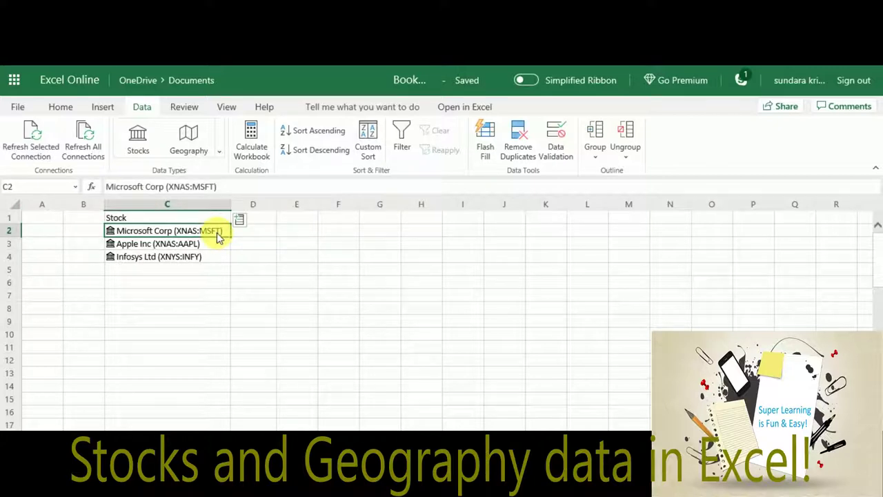
left_click(243, 236)
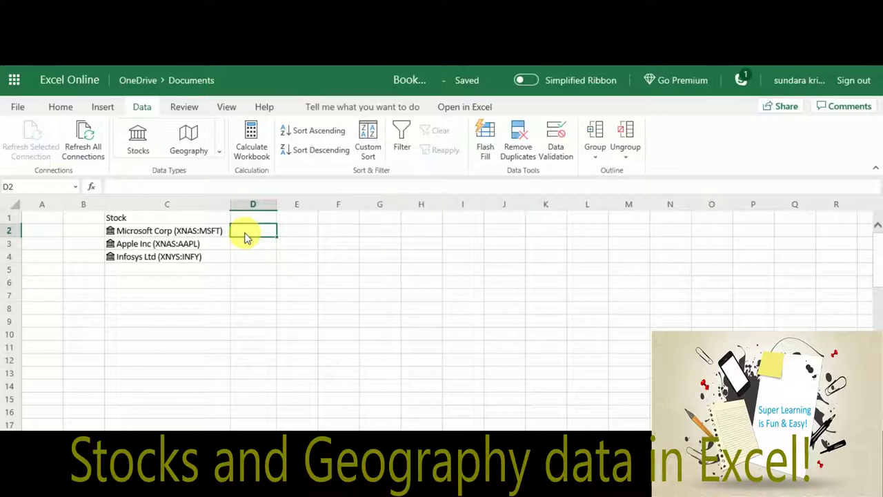
key("Up")
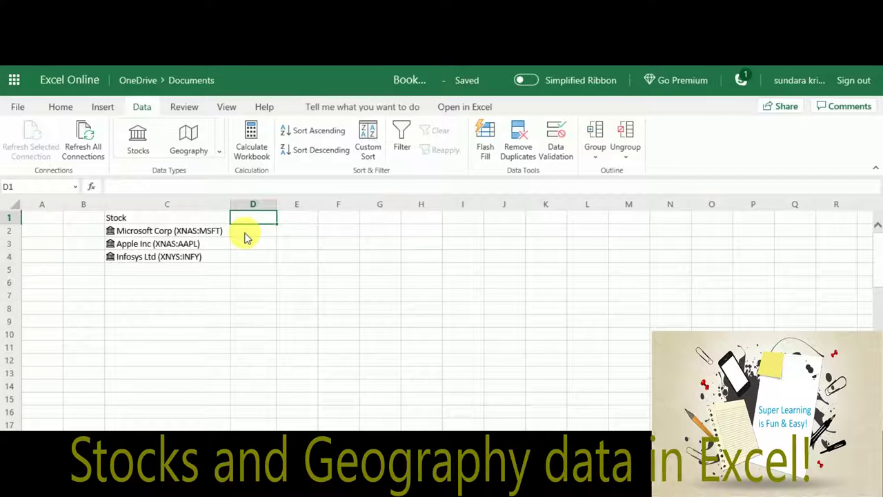
key("Down")
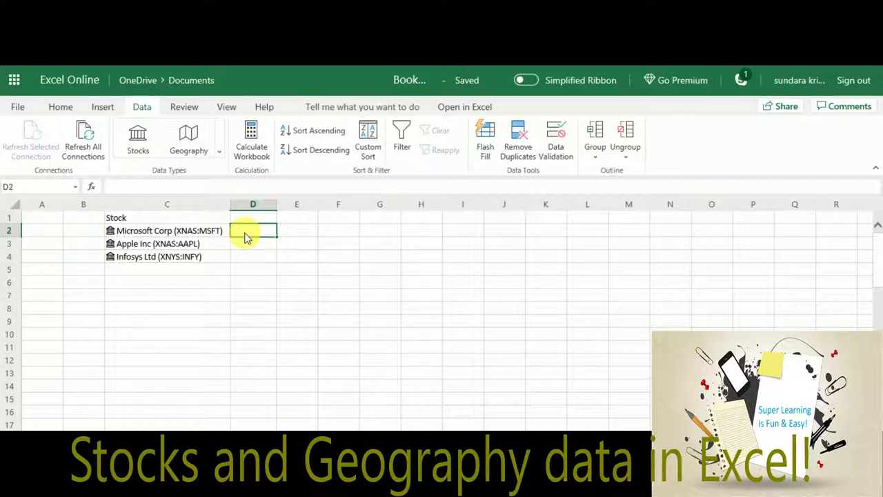
key("Left")
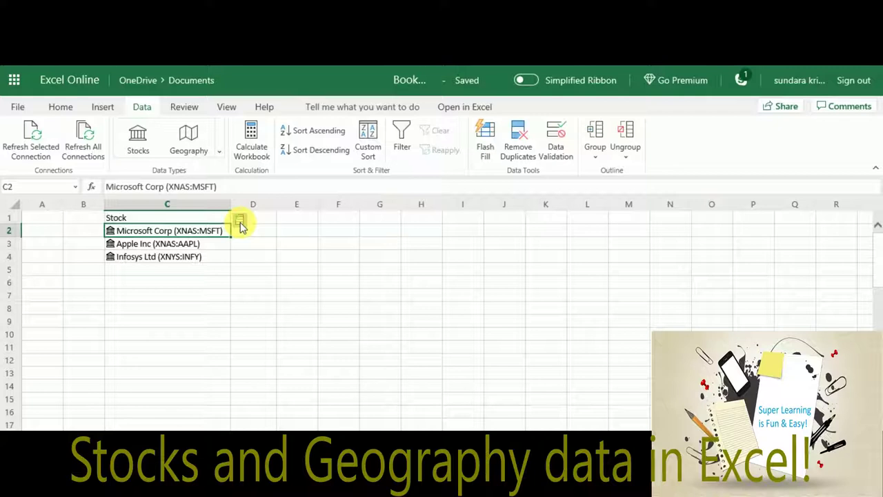
key("shift+Down")
key("shift+Down")
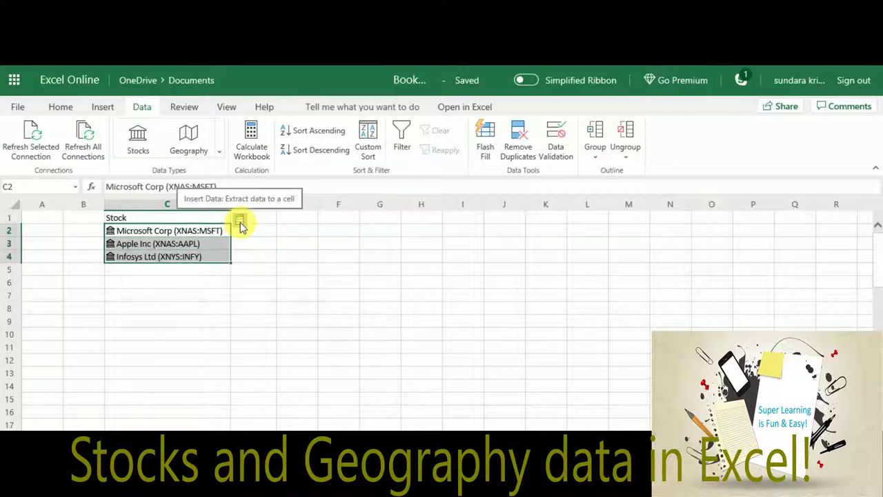
Step: Insert each stock's High price into column D
left_click(239, 221)
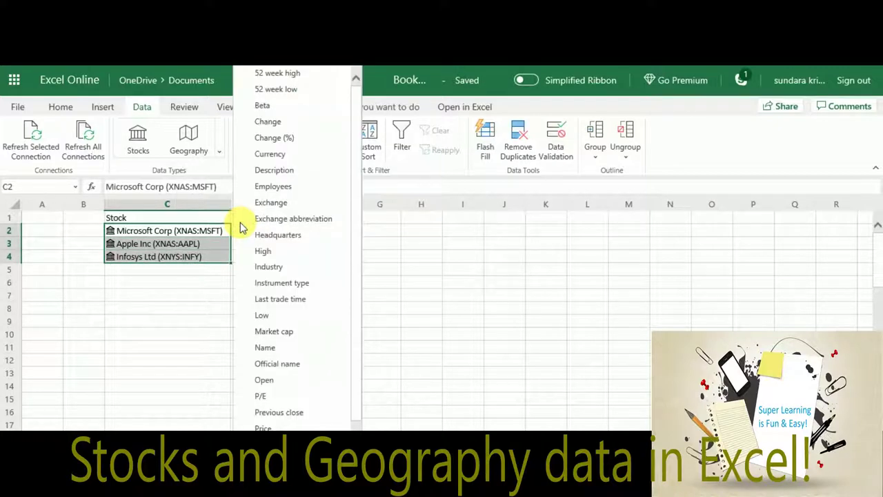
left_click(309, 255)
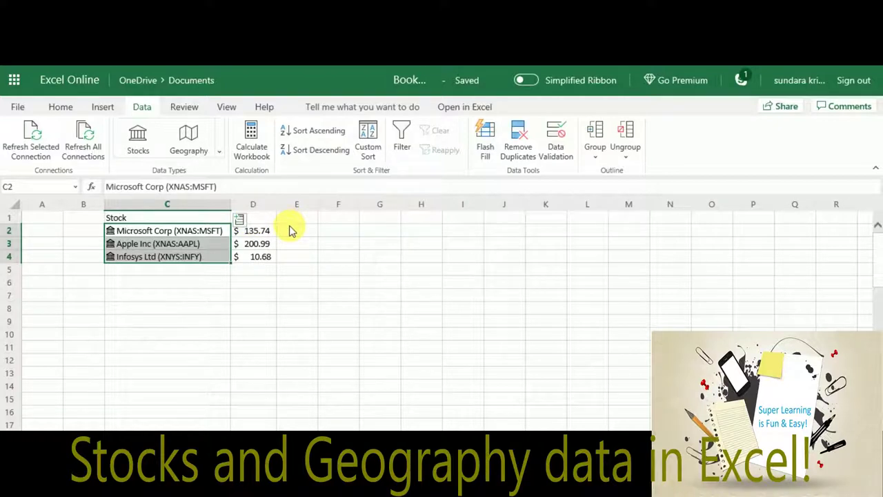
left_click(295, 232)
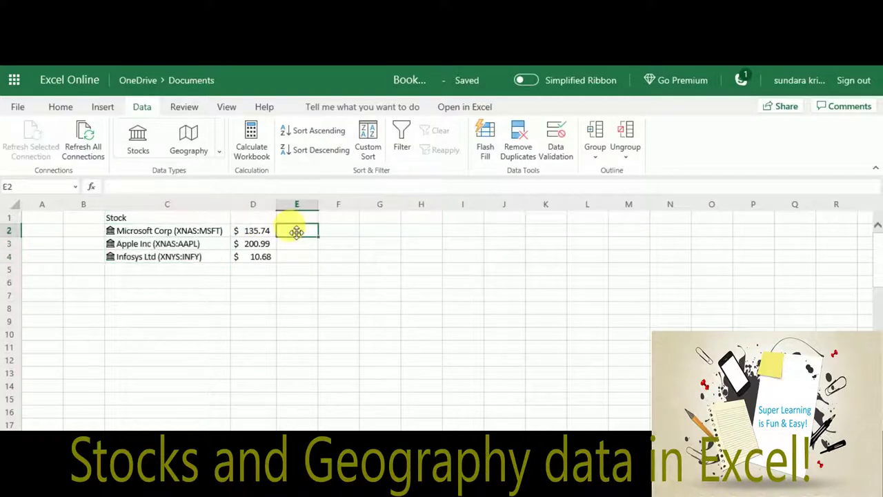
Step: Add each stock's Low value in column E ($133.60, $197.35, $10.60)
left_click(146, 235)
left_click_drag(146, 236, 146, 257)
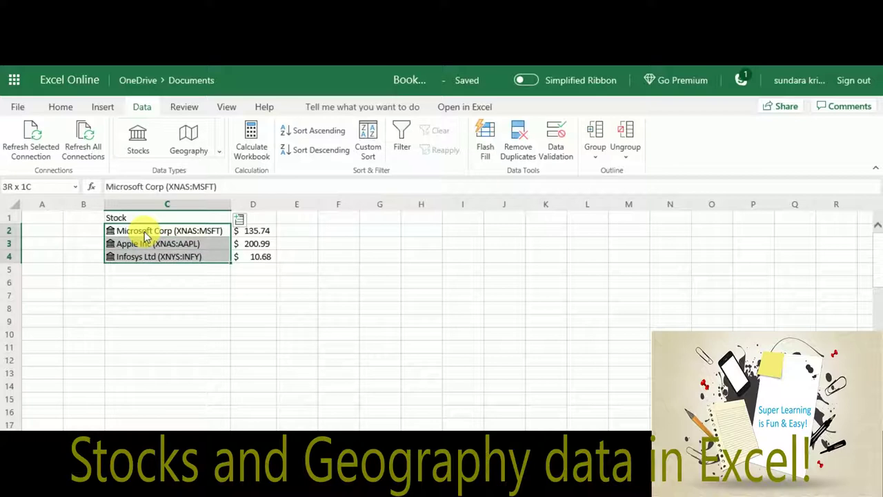
left_click(238, 222)
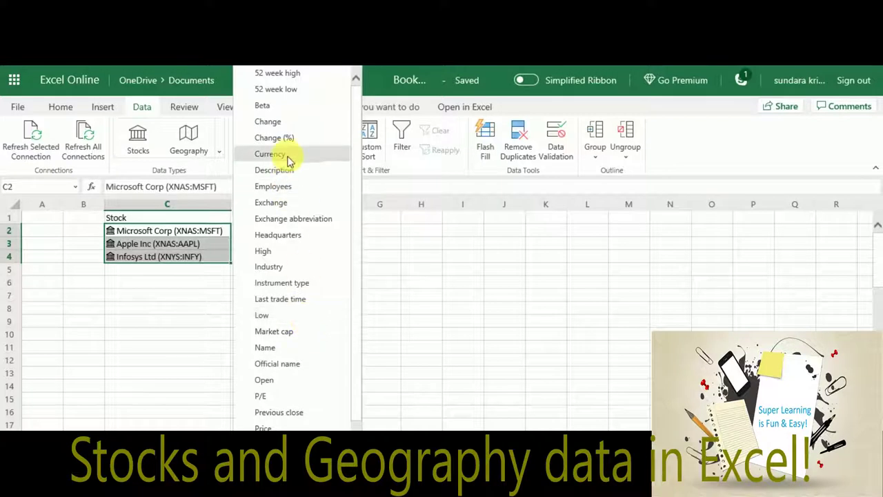
left_click(288, 320)
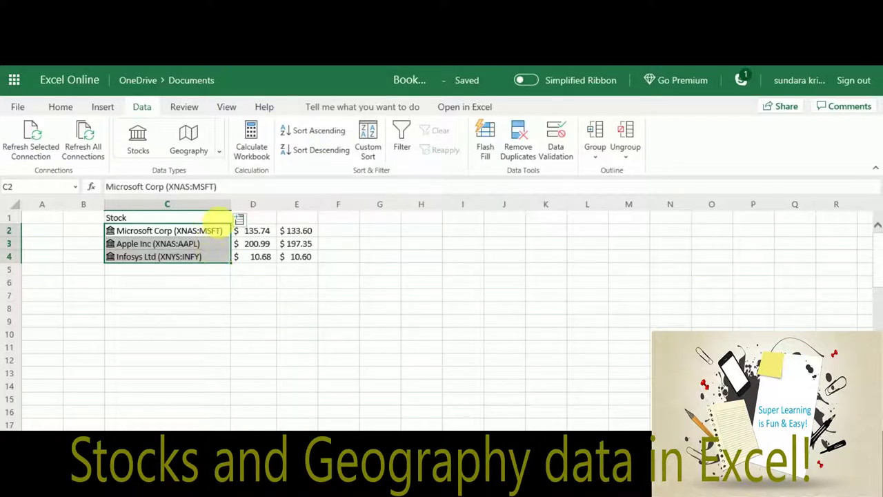
Step: Insert Change (%), 52 week high and 52 week low fields into columns F, G and H
left_click(239, 218)
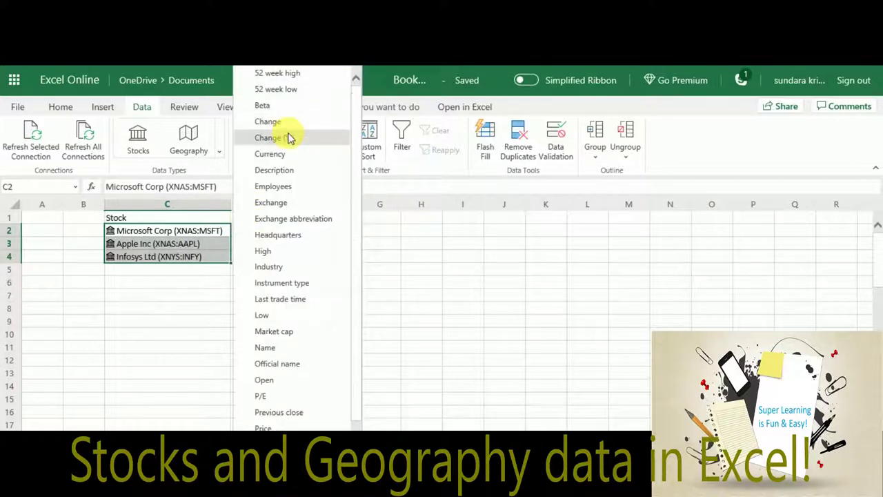
left_click(268, 137)
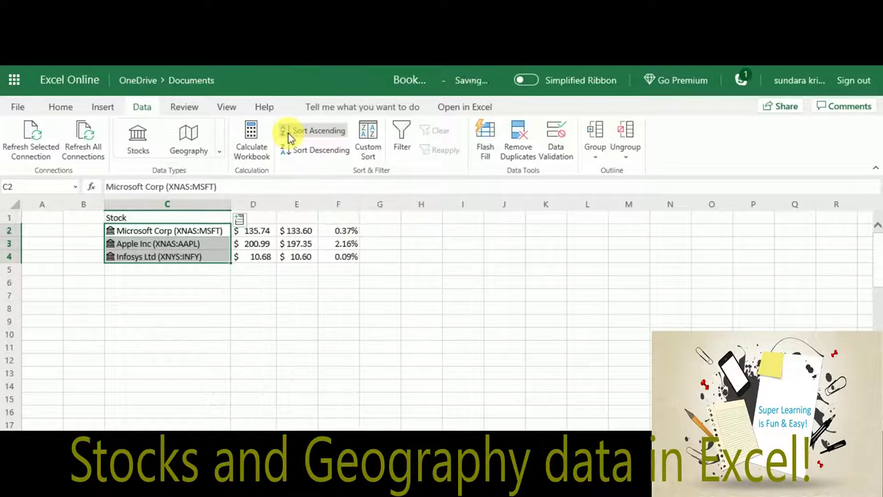
left_click(240, 221)
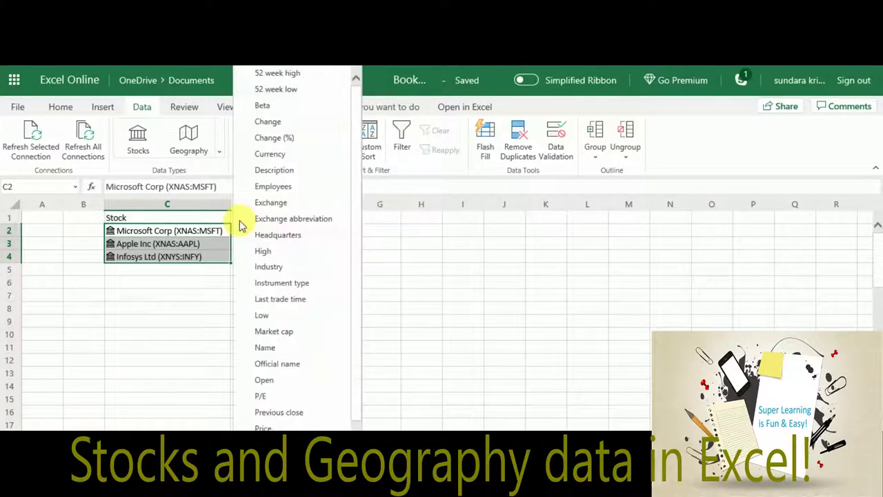
left_click(293, 76)
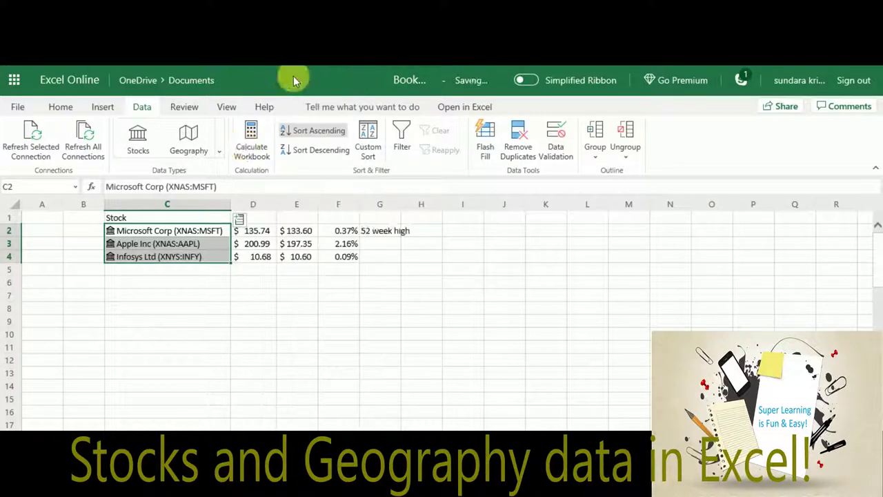
left_click(240, 219)
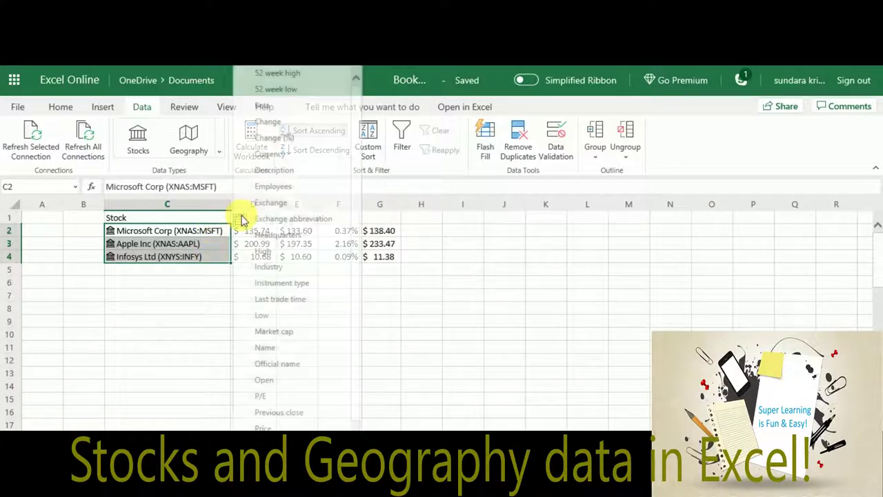
left_click(279, 90)
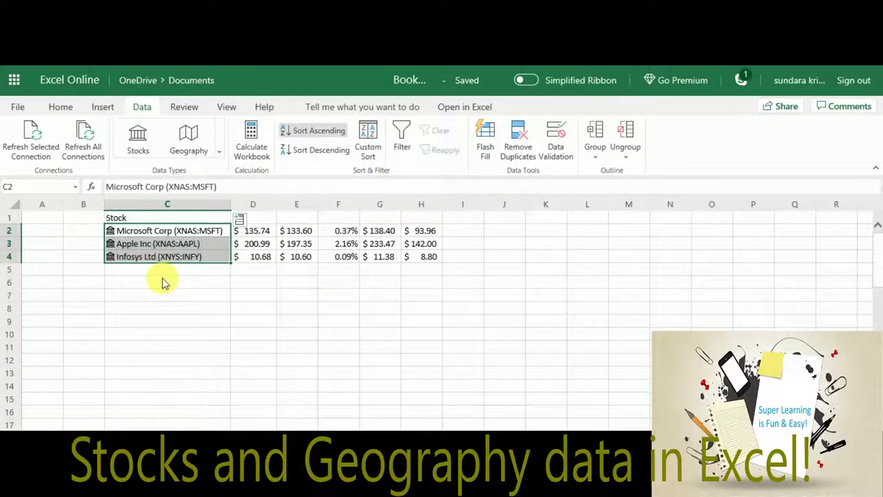
left_click(147, 219)
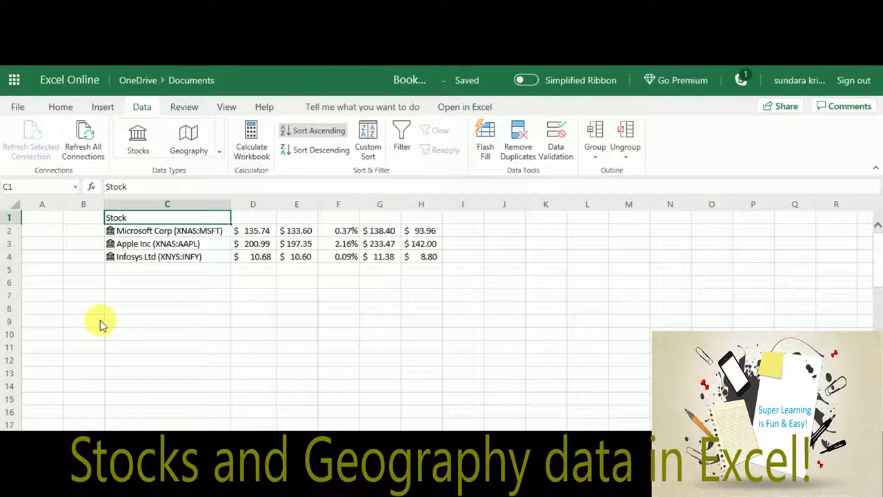
key("Down")
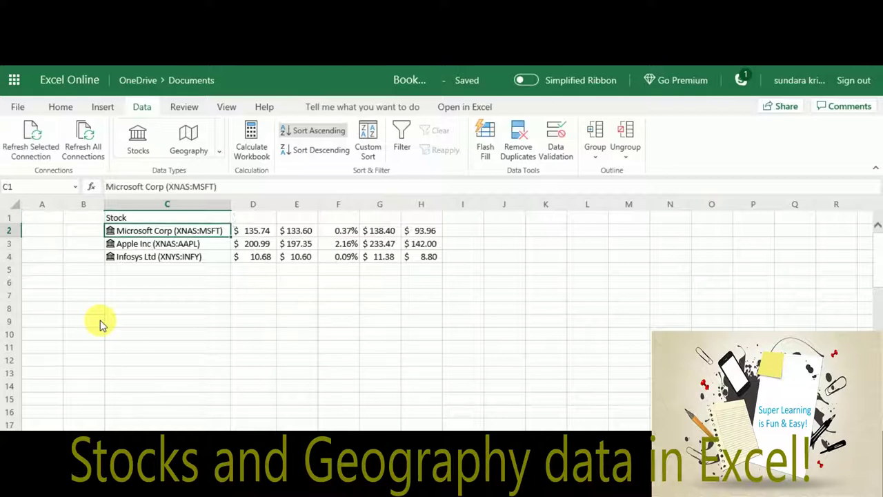
key("Up")
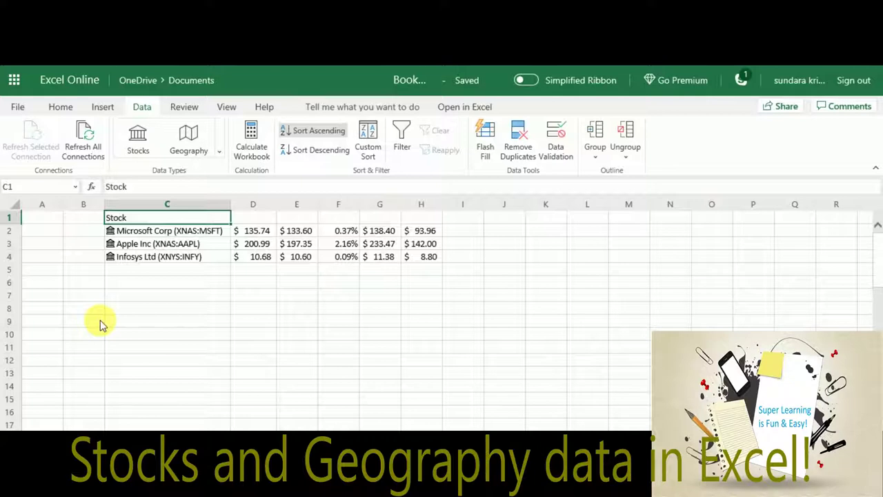
key("Down")
key("Right")
key("Left")
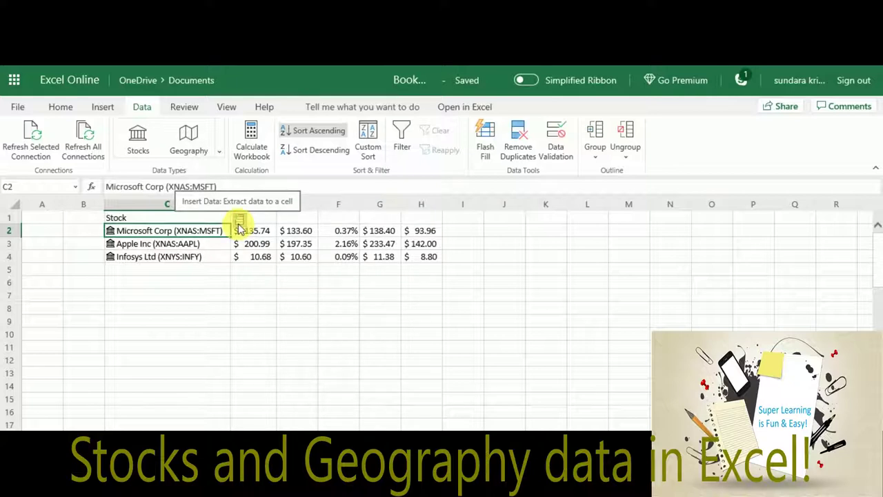
left_click(475, 220)
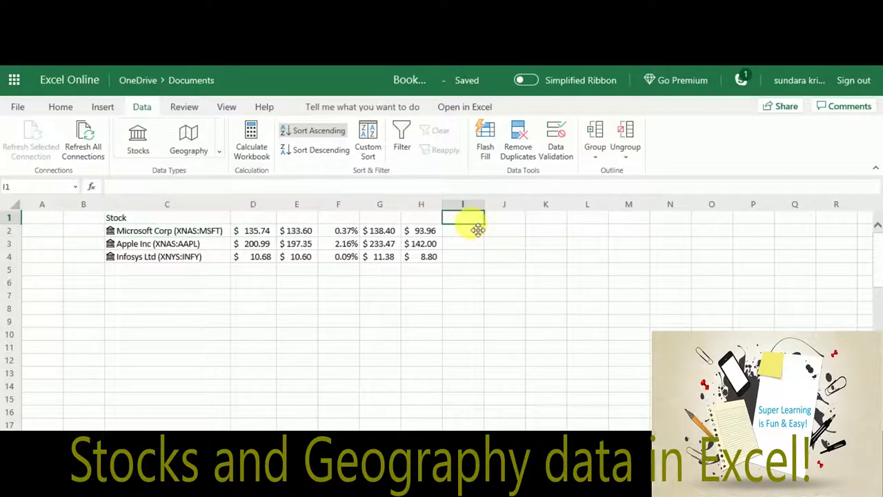
Step: Enter =C2.Currency in I2 to show Microsoft's currency, USD
left_click(478, 230)
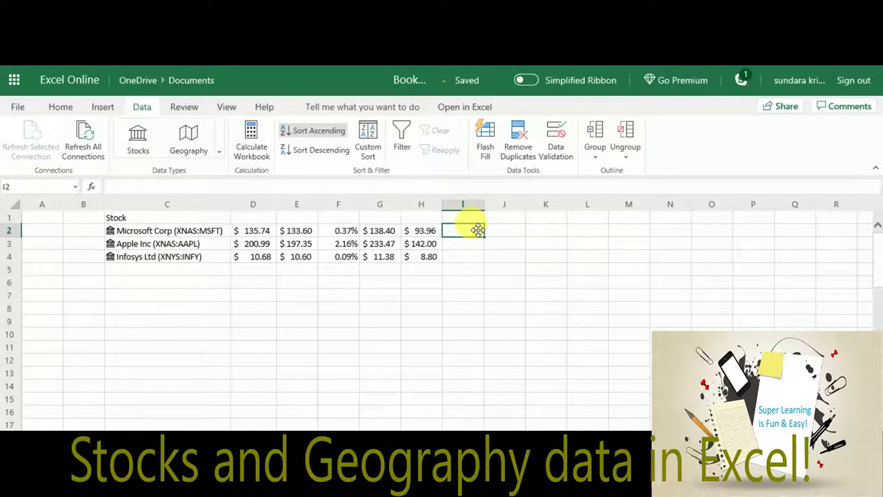
type("=")
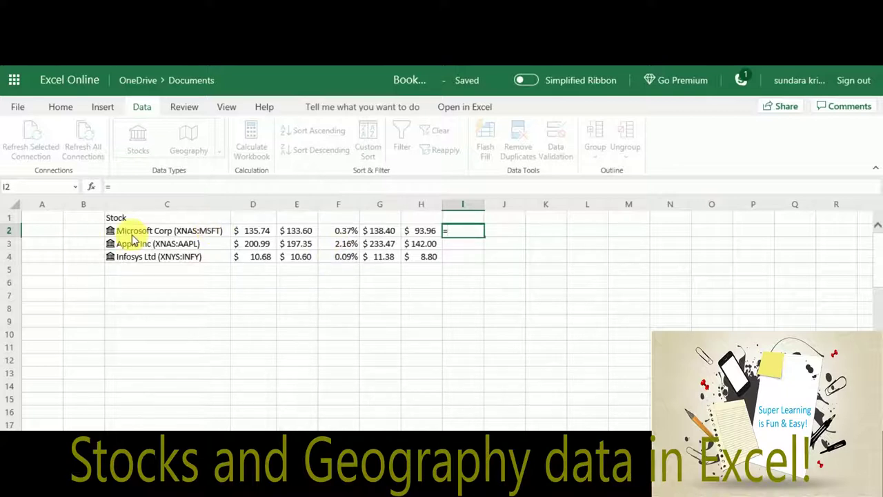
left_click(445, 269)
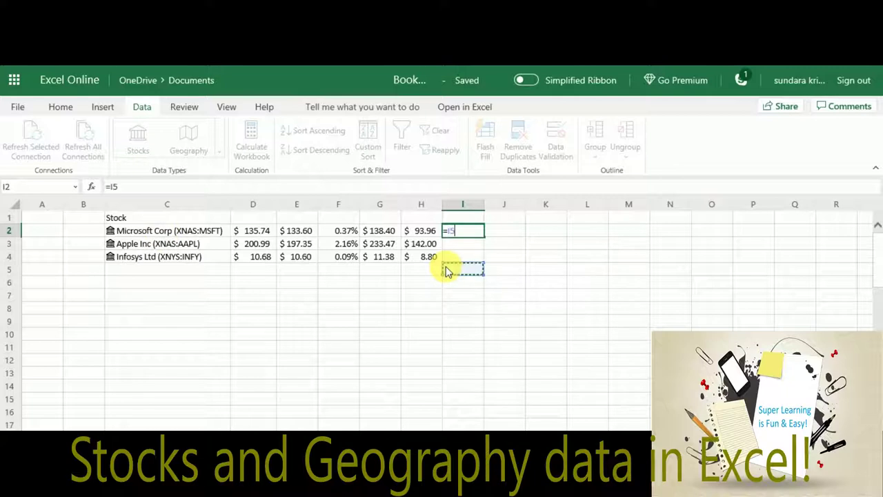
key("BackSpace")
key("BackSpace")
key("BackSpace")
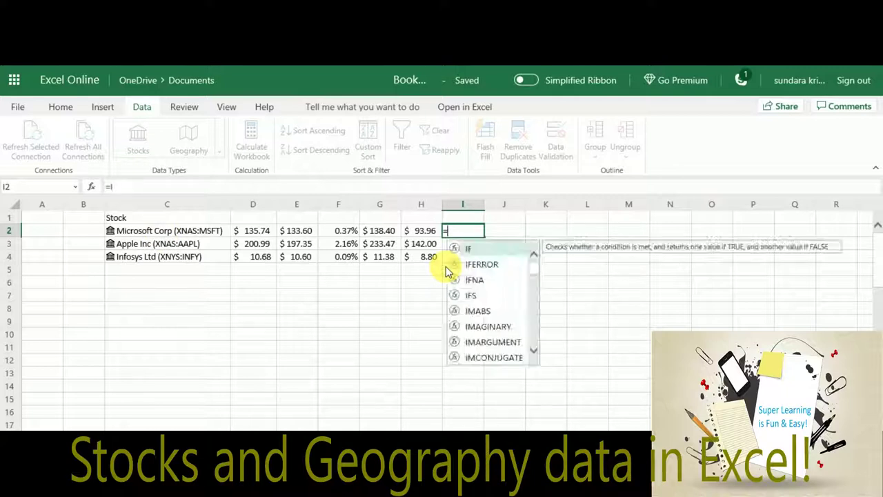
key("BackSpace")
type("C2")
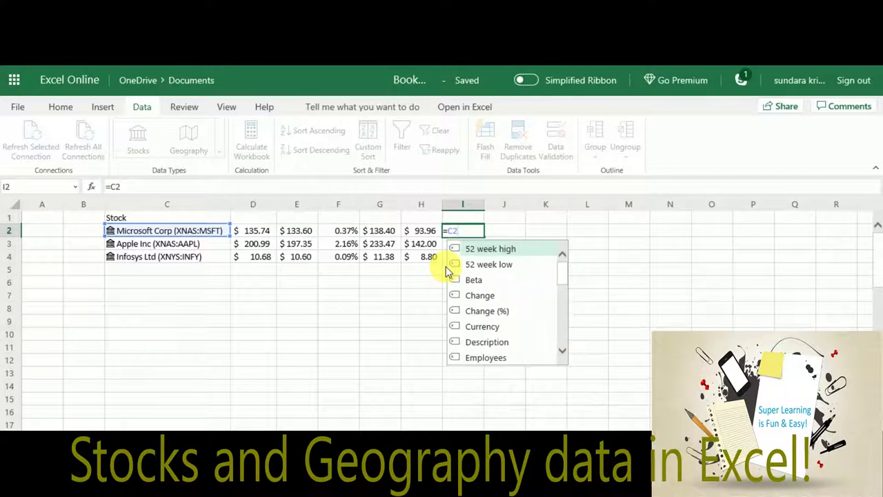
type(".")
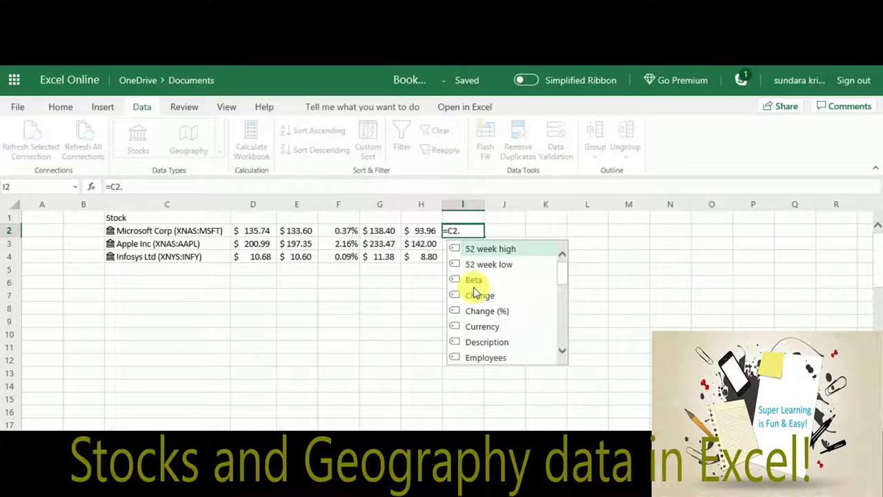
key("Down")
key("Down")
key("Down")
key("Down")
key("Down")
key("Down")
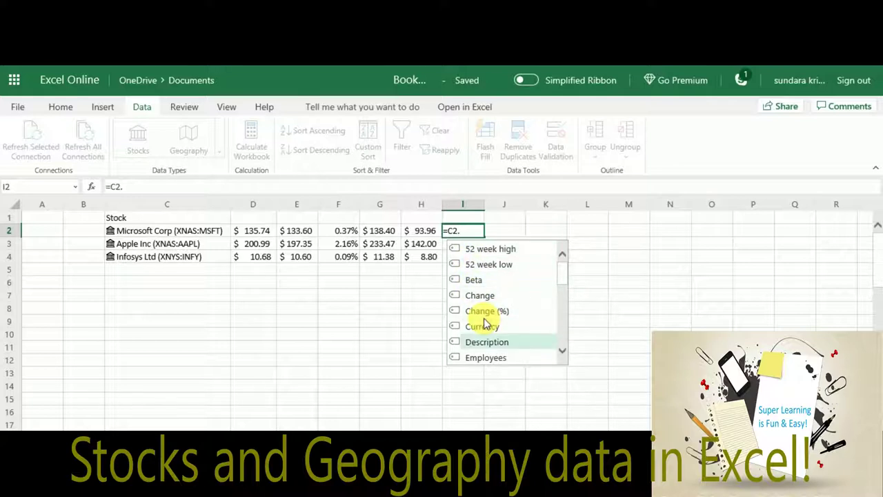
key("Up")
key("Return")
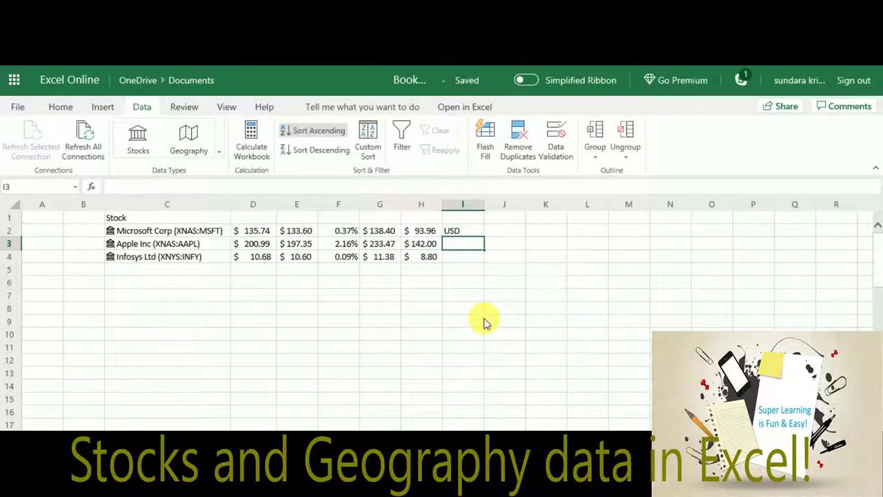
key("Up")
Step: Enter =C3.Employees in I3 to show Apple's employee count, 132,000
key("Down")
key("F2")
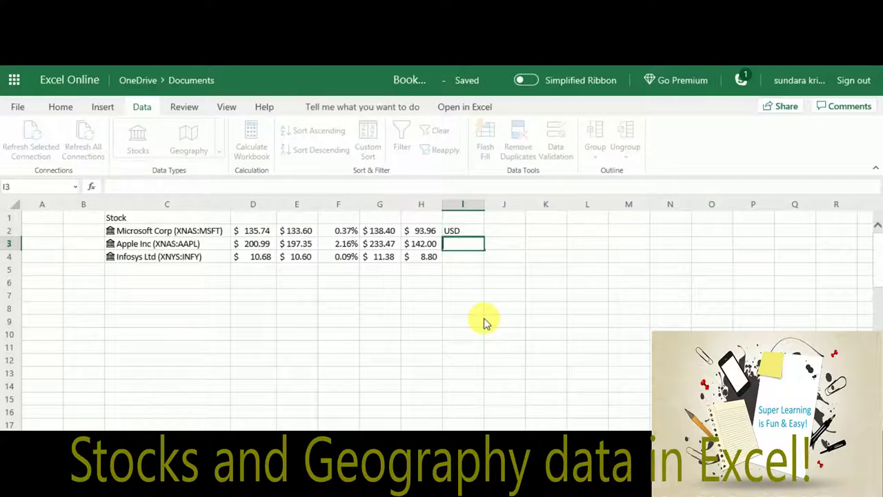
type("D")
key("BackSpace")
type("C2")
key("BackSpace")
key("BackSpace")
type("=c3")
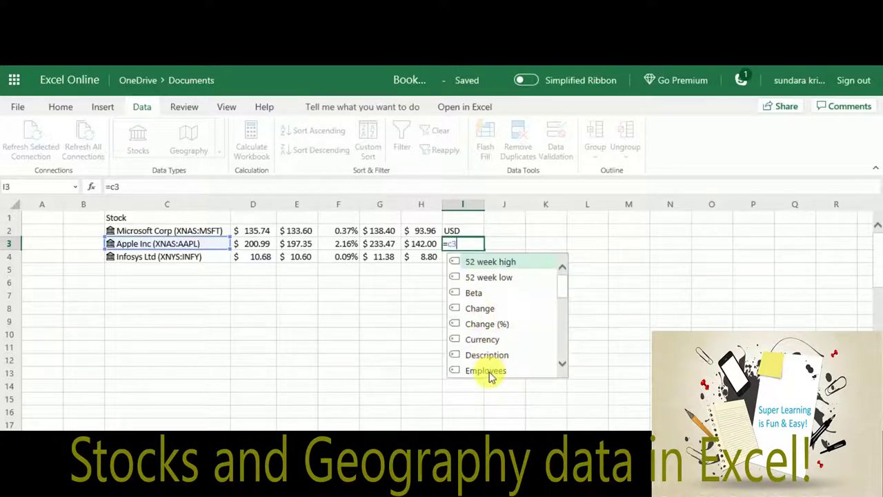
left_click(489, 371)
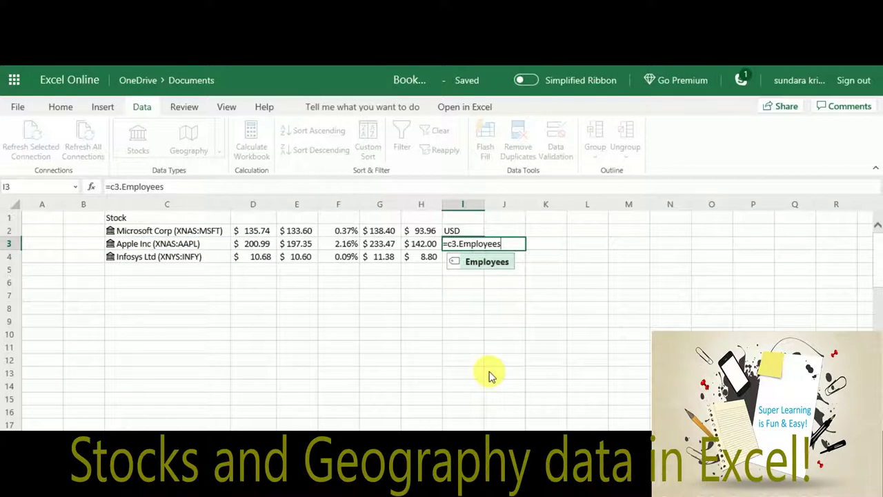
key("Return")
key("Up")
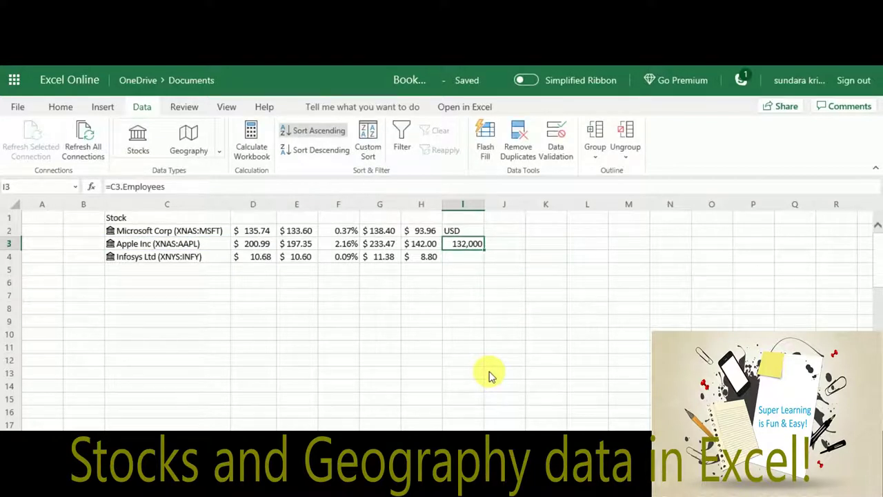
Step: Review the stock rows and their dot-field formulas across C1:I4
left_click(464, 260)
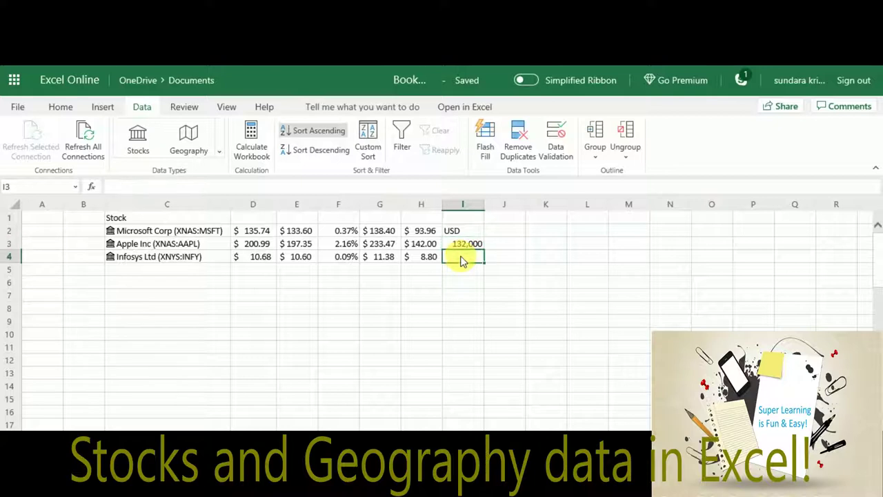
left_click(215, 232)
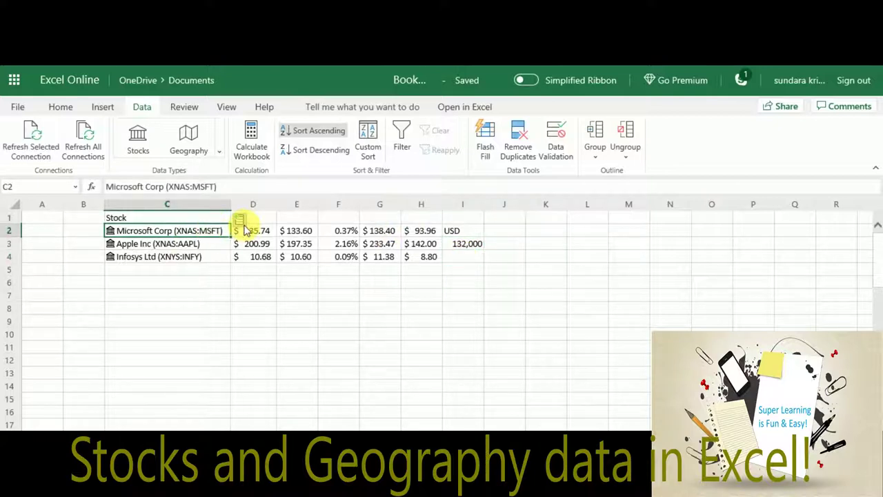
left_click(488, 270)
key("Up")
key("Up")
key("Up")
key("Left")
key("Left")
key("Left")
key("Left")
key("Left")
key("Left")
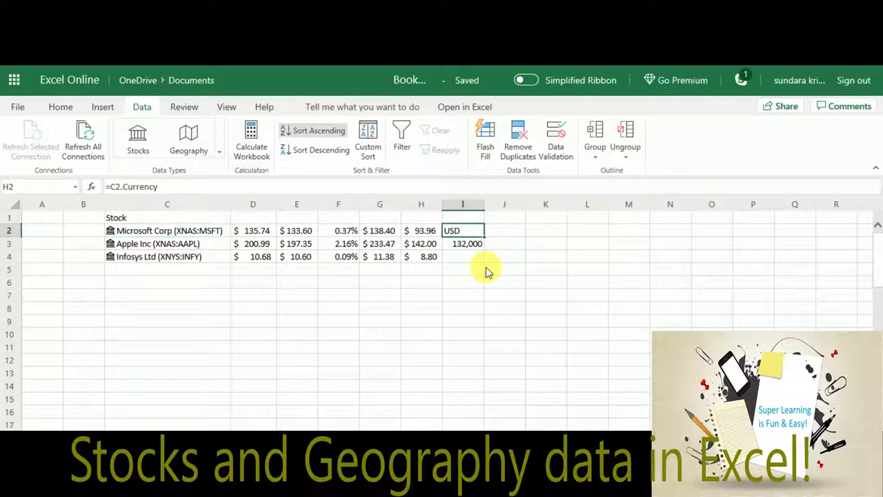
key("Left")
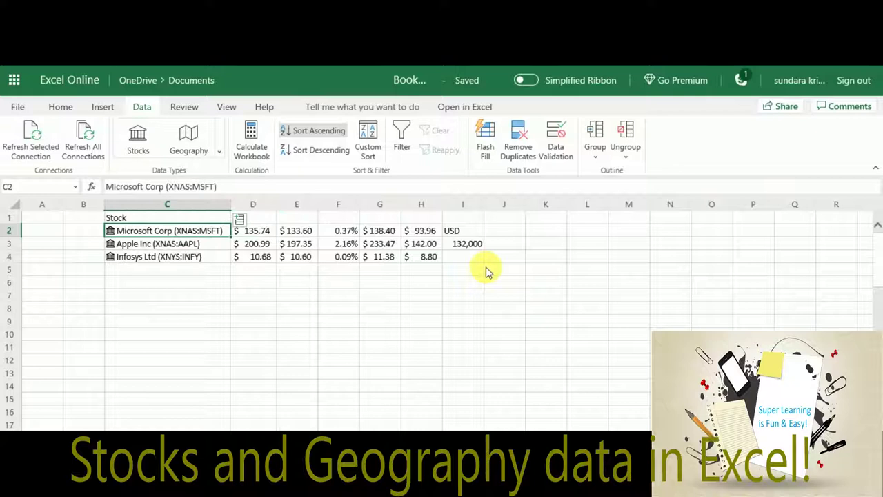
key("Up")
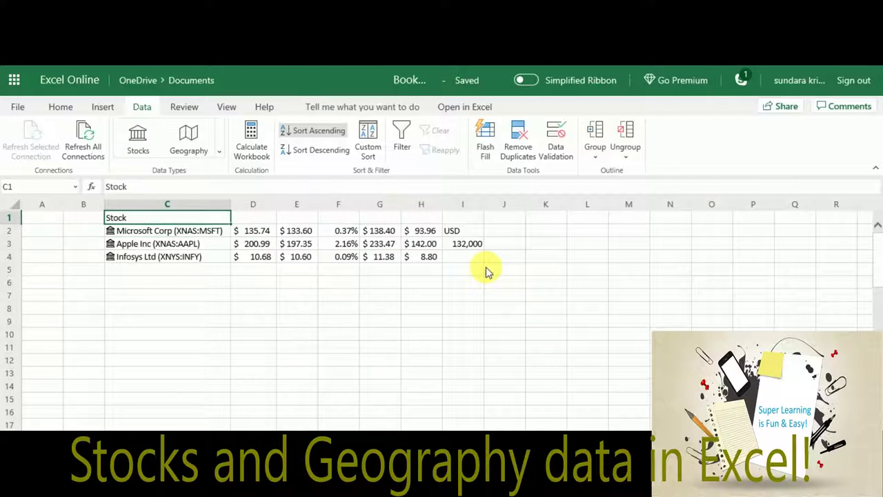
key("Down")
key("Down")
key("Down")
key("Down")
key("Down")
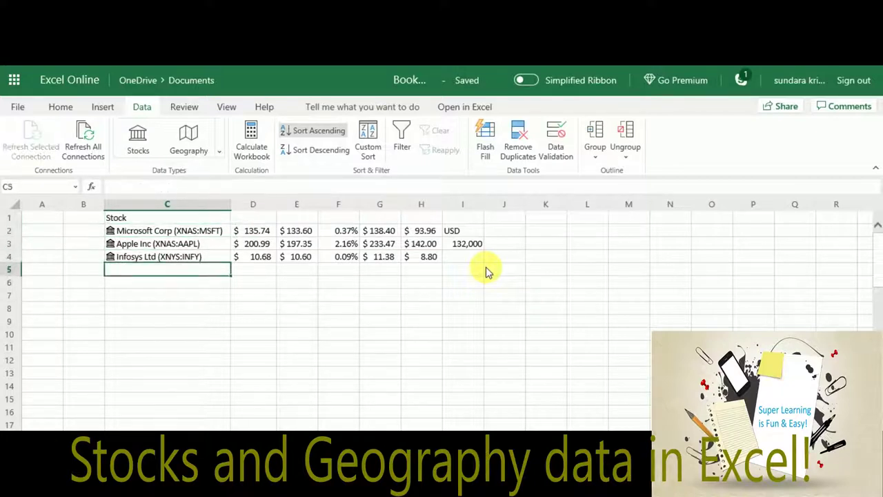
key("Up")
key("Up")
key("Up")
key("Up")
key("Up")
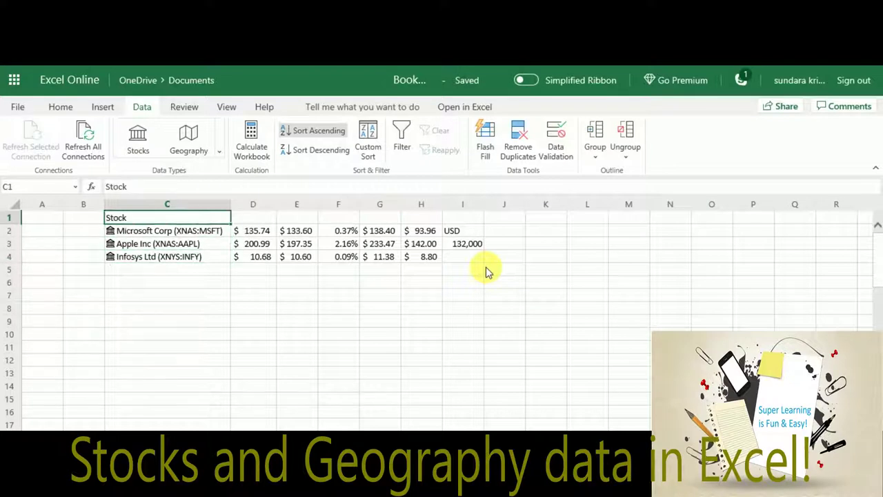
Step: Clear the Stock header and delete all stock data in C1:I4
key("shift+Down")
key("shift+Down")
key("shift+Down")
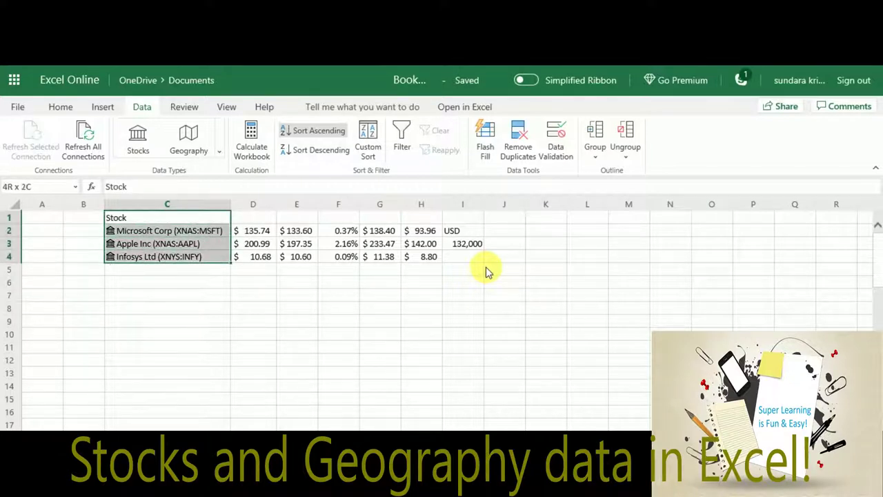
key("shift+Right")
key("shift+Right")
key("shift+Right")
key("shift+Right")
key("shift+Right")
key("shift+Right")
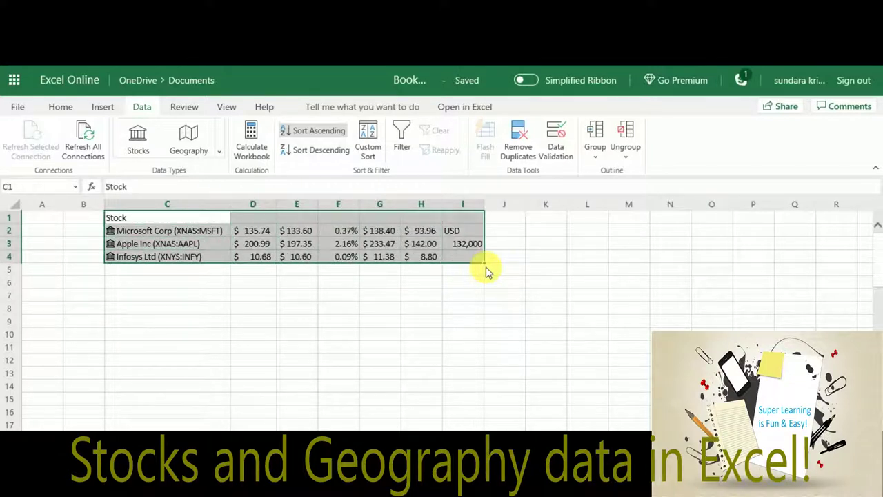
key("BackSpace")
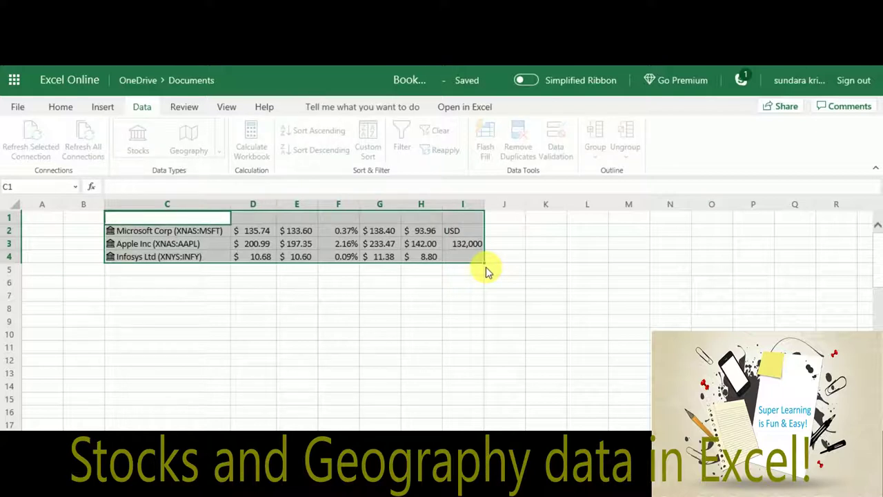
key("Down")
key("shift+Down")
key("shift+Down")
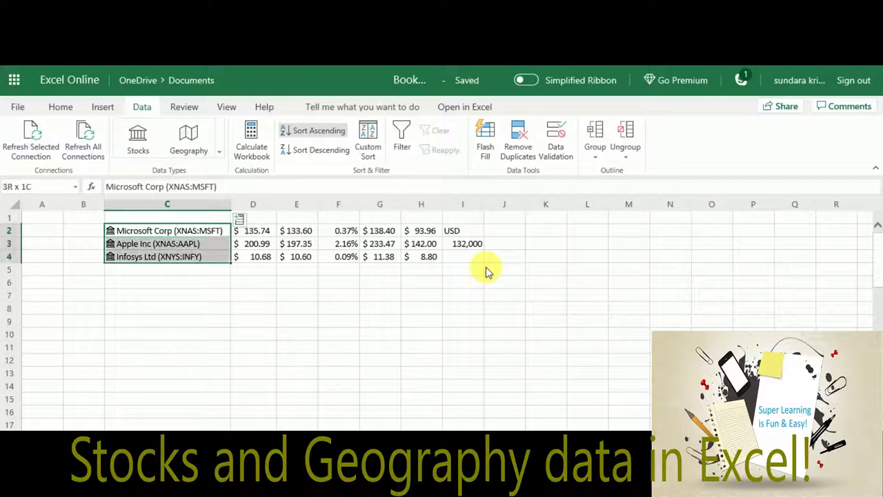
key("shift+Right")
key("shift+Right")
key("shift+Right")
key("shift+Right")
key("shift+Right")
key("shift+Right")
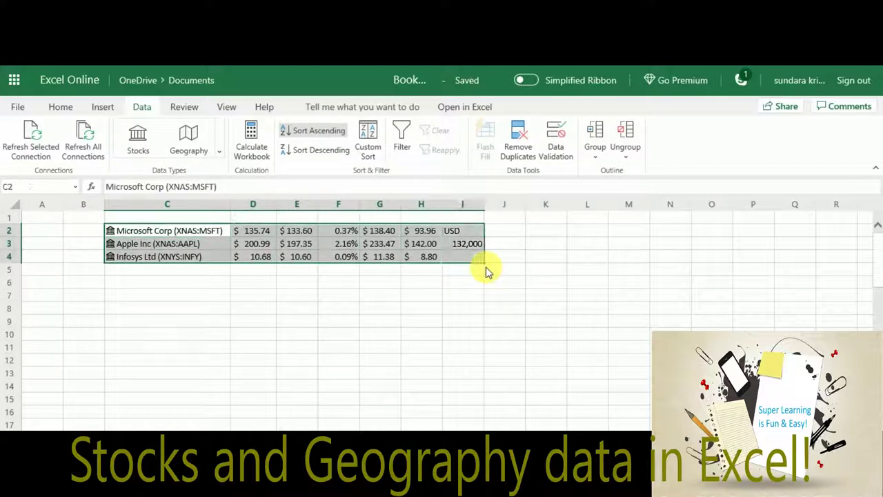
key("Delete")
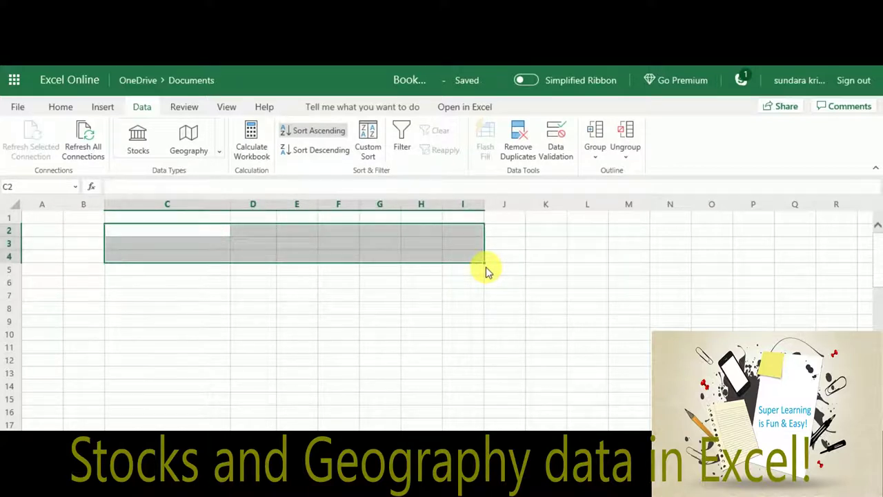
key("Up")
Step: Enter France, Germany, India, Spain and United States in C2:C6
key("Down")
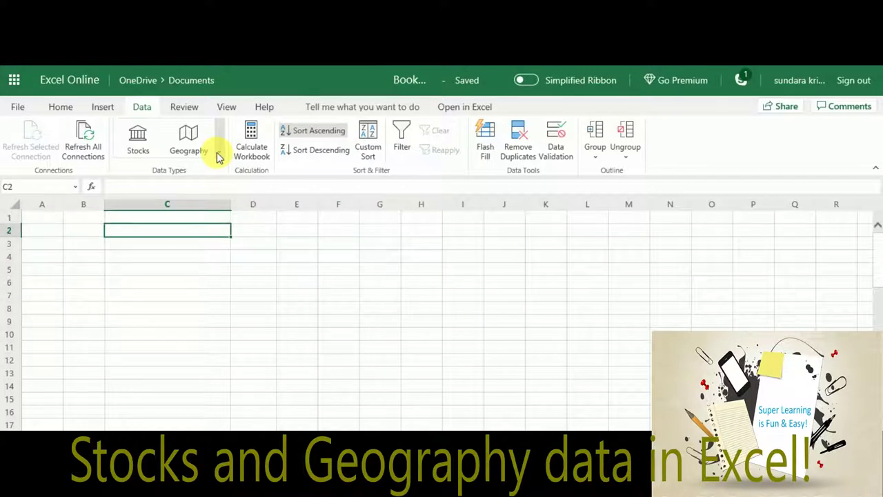
type("France")
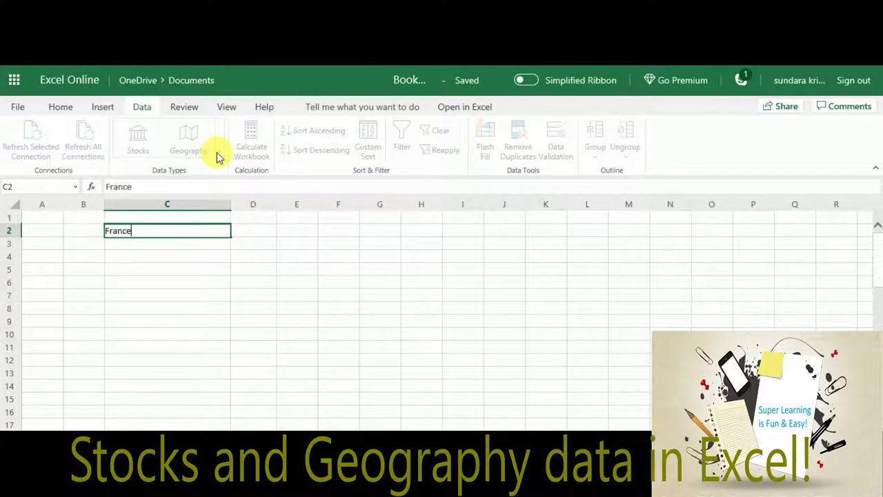
key("Return")
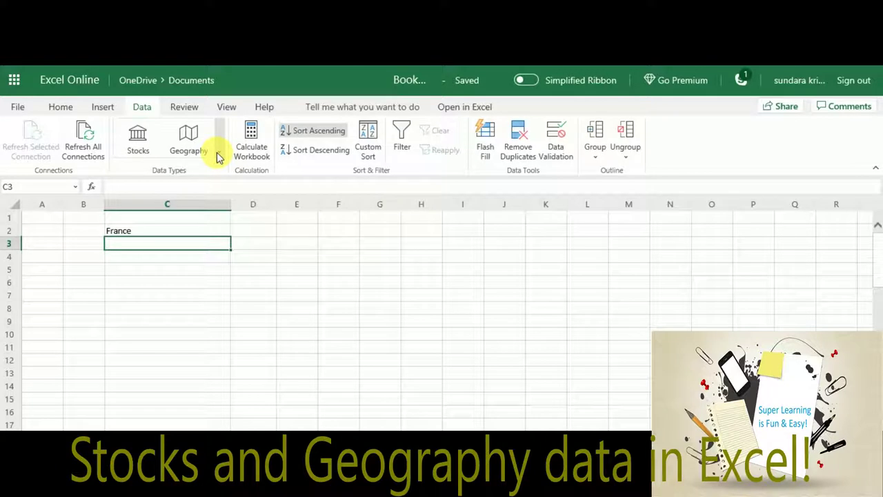
type("Germany")
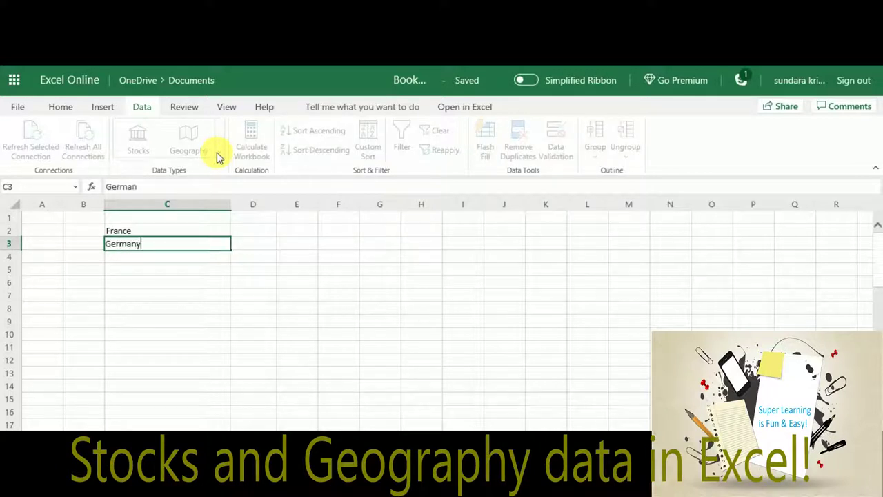
key("Return")
type("India")
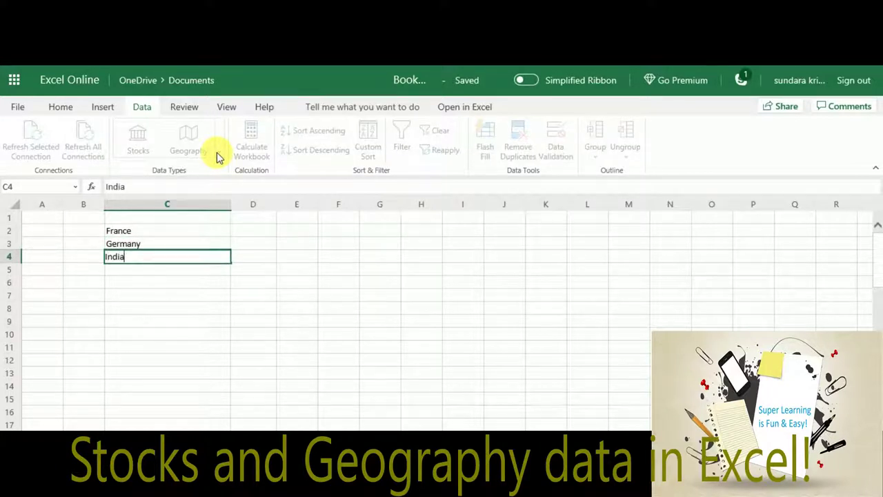
key("Return")
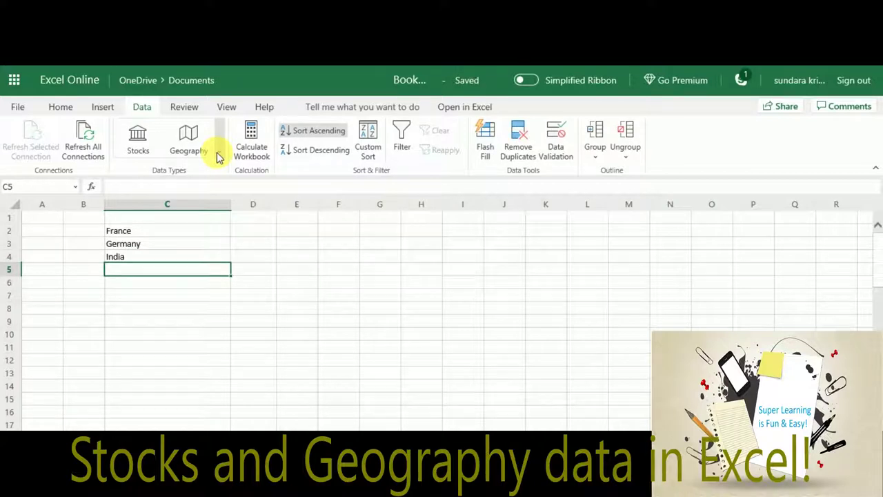
type("Spain")
key("Return")
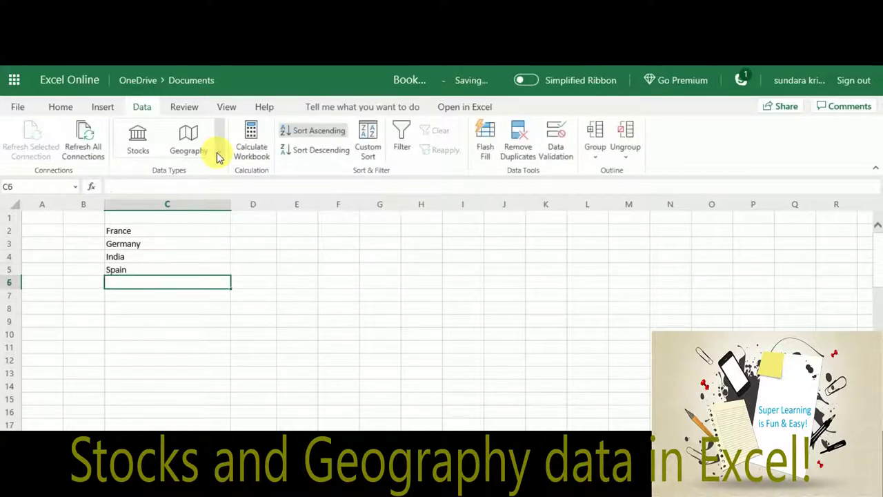
key("Up")
key("Up")
key("Up")
key("Down")
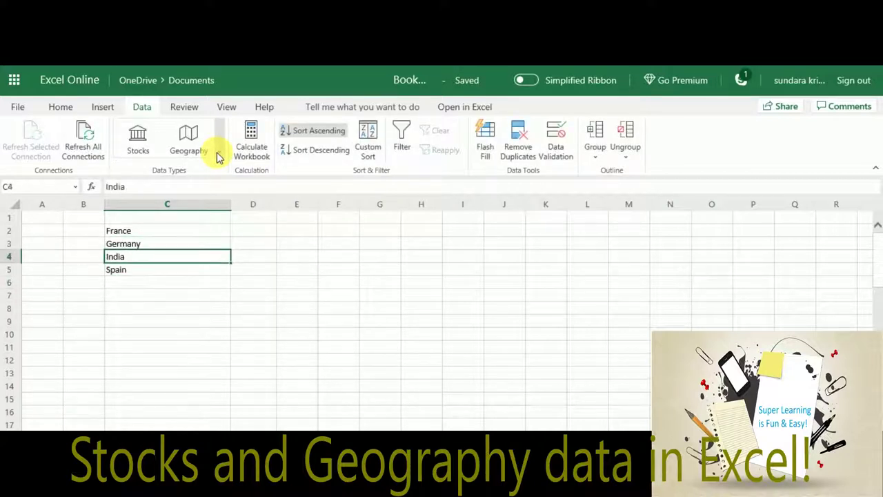
key("Down")
key("Down")
type("Unite")
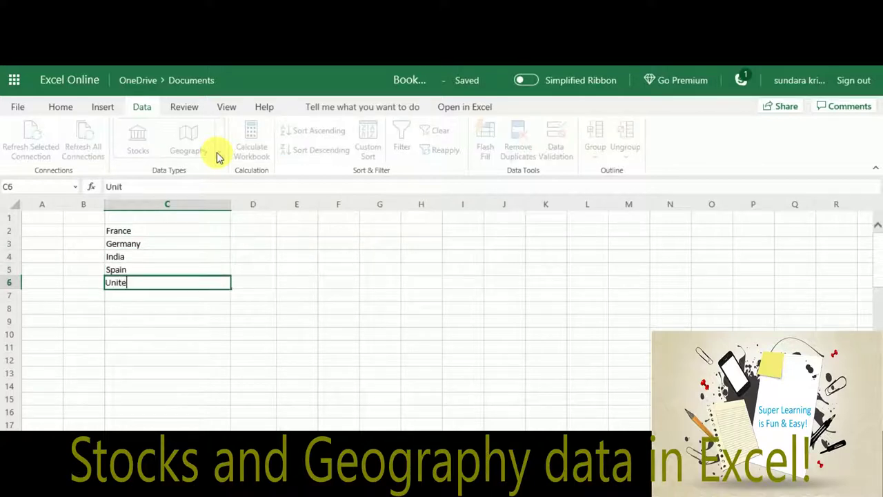
type("d States")
key("Return")
Step: Add a Country heading in C1 and select the country names
key("Up")
key("Up")
key("Up")
key("Up")
key("Up")
key("Up")
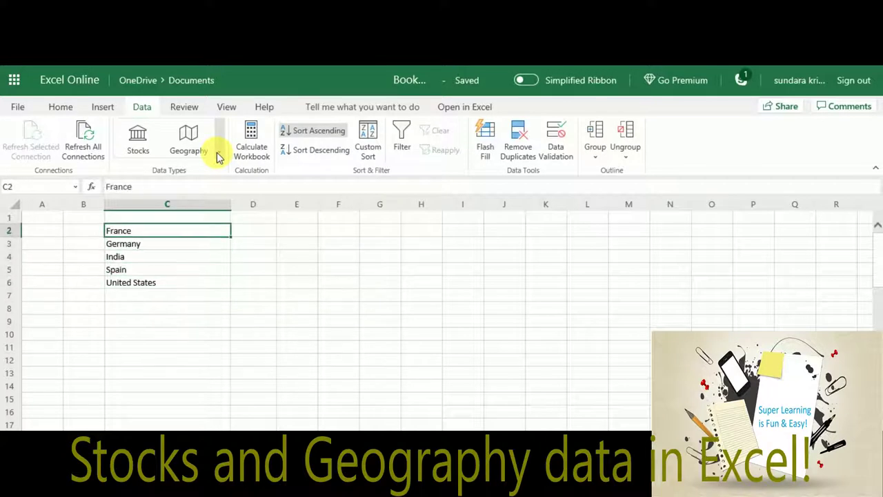
type("Country")
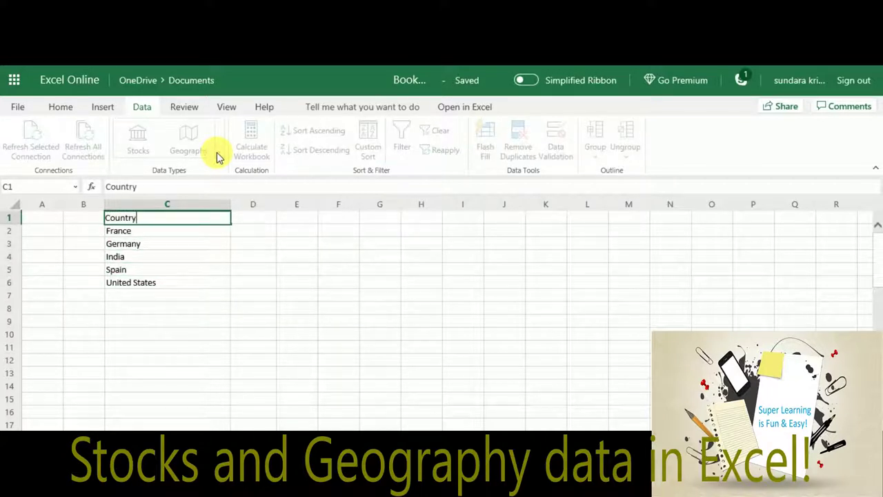
key("Return")
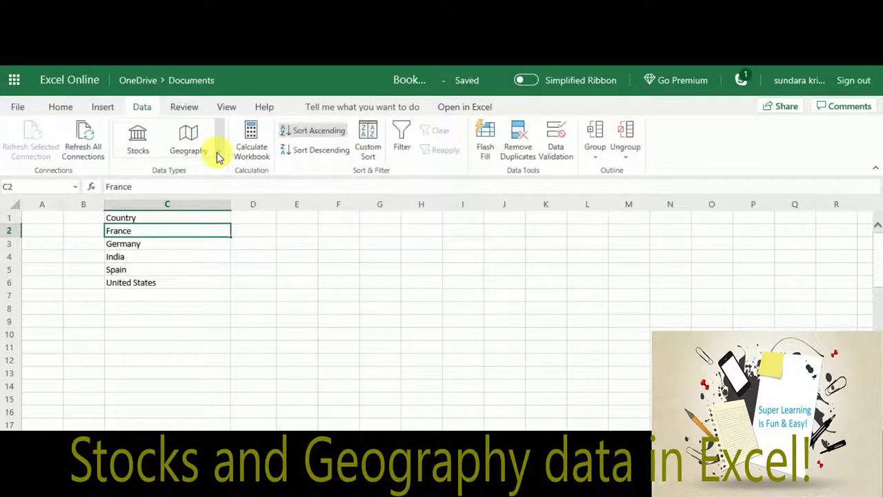
key("shift+Down")
key("shift+Down")
key("shift+Down")
key("shift+Down")
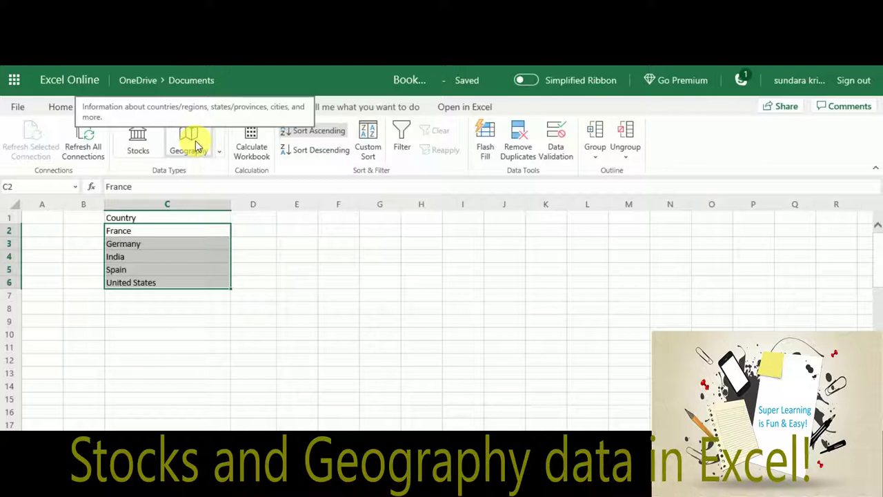
left_click(197, 147)
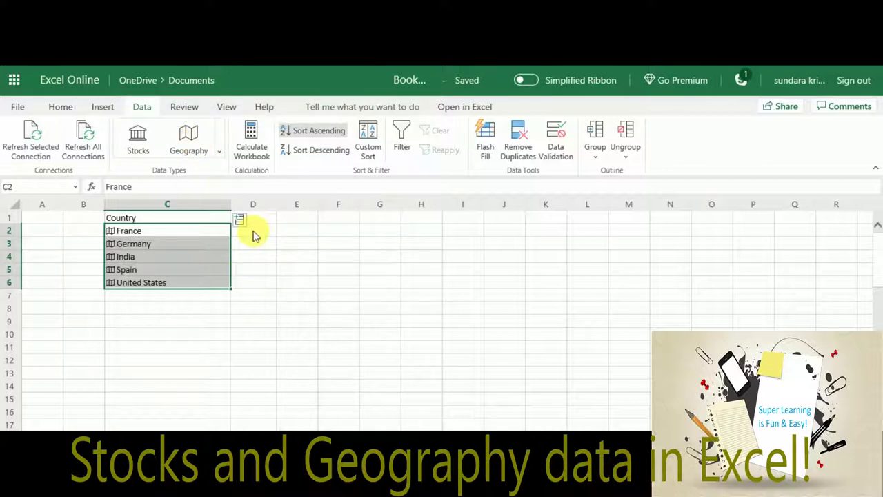
left_click(253, 233)
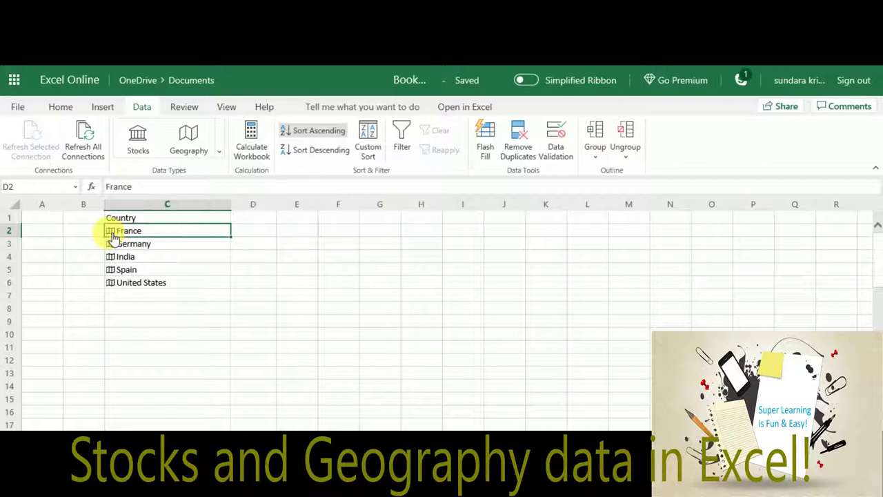
left_click(111, 231)
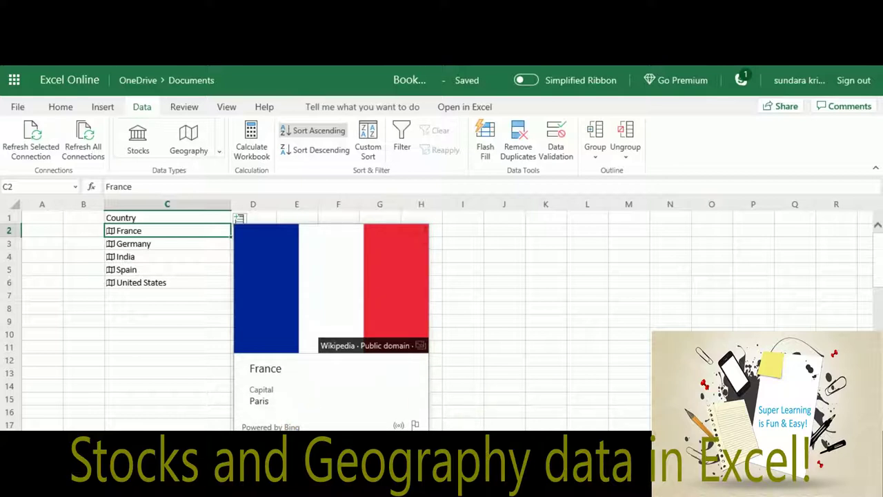
scroll(197, 311, "down", 4)
scroll(197, 311, "up", 4)
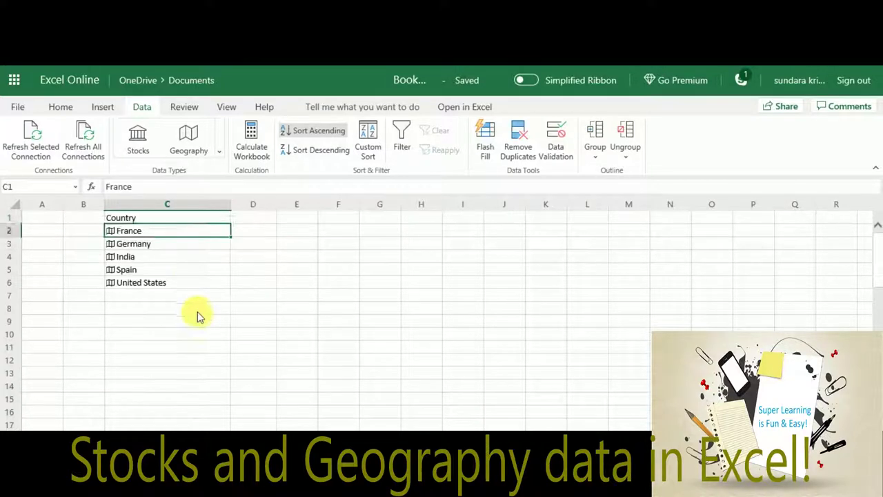
key("Up")
left_click(183, 283)
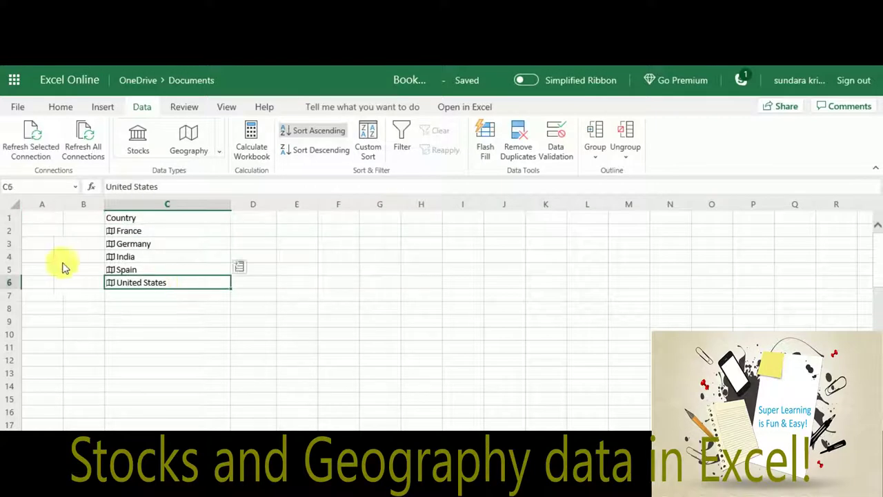
left_click(112, 284)
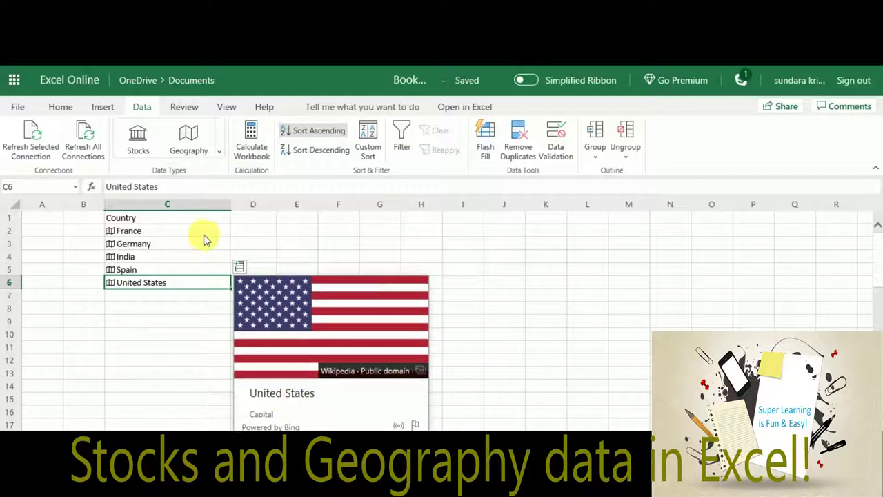
left_click(237, 227)
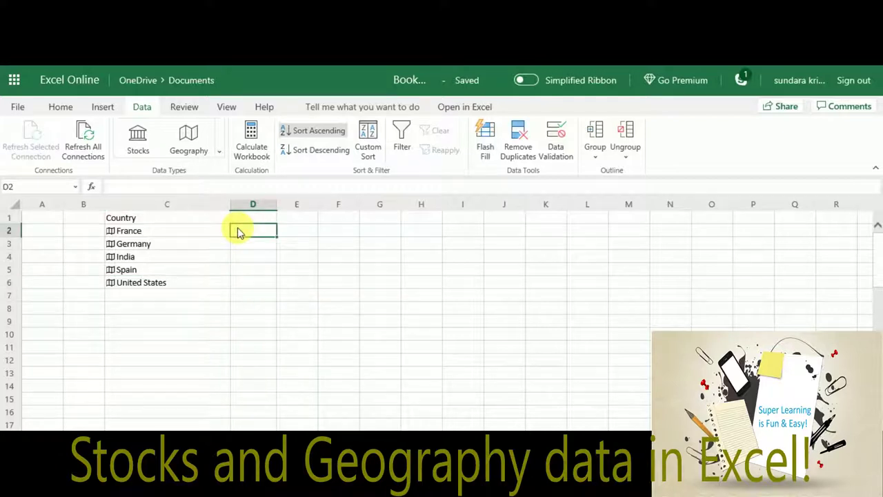
key("Up")
key("Down")
key("Down")
key("Up")
left_click(178, 234)
key("shift+Down")
key("shift+Down")
key("shift+Down")
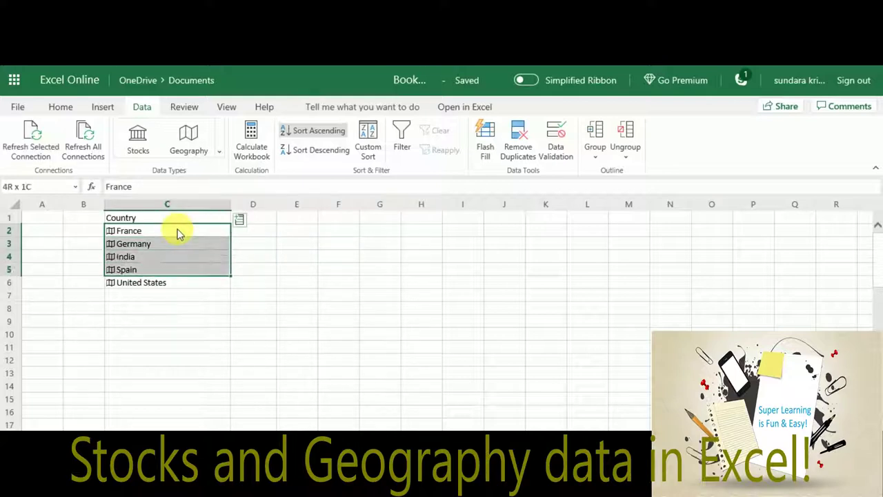
key("shift+Down")
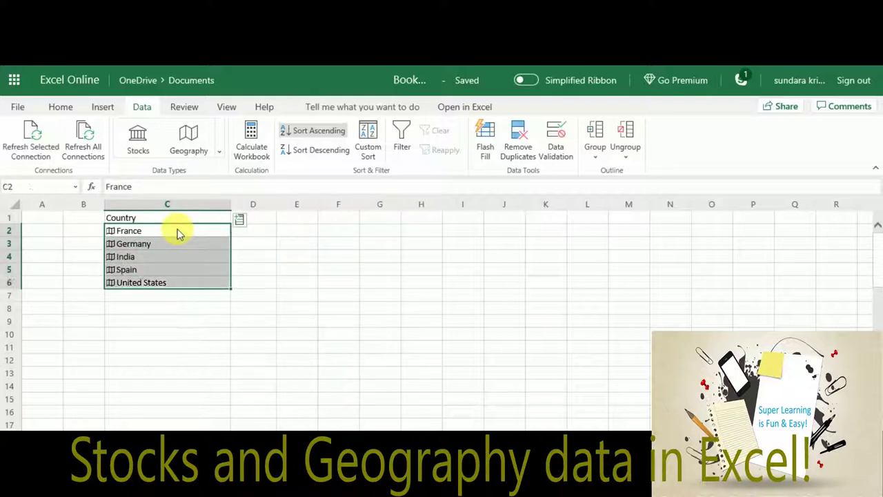
Step: Select C2:C6 and insert GDP, Largest city and Capital fields into columns D, E and F
left_click(246, 220)
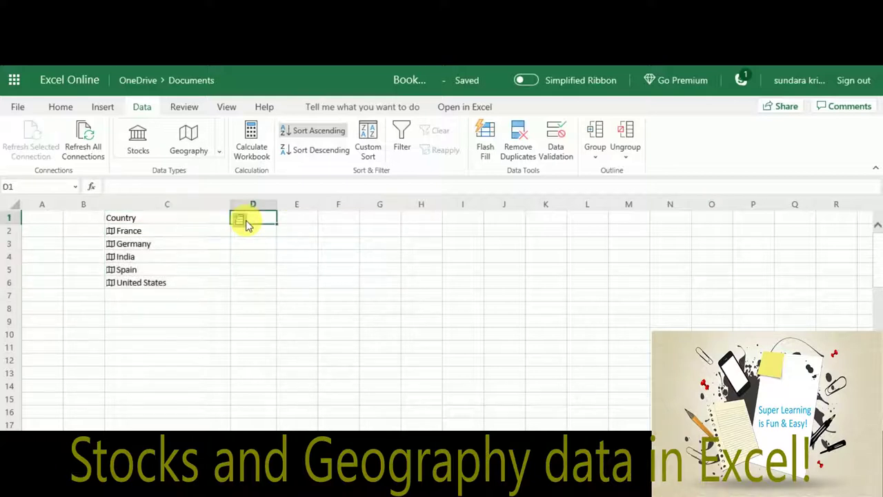
left_click(195, 231)
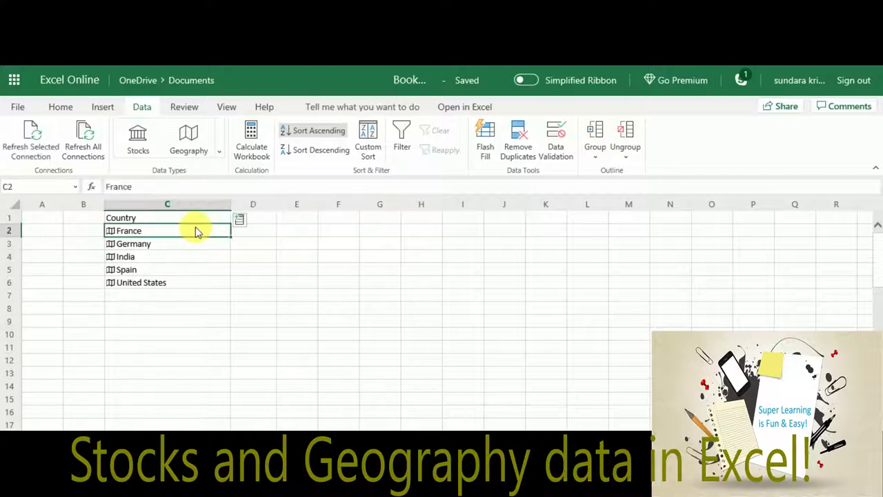
key("shift+Down")
key("shift+Down")
key("shift+Down")
key("shift+Down")
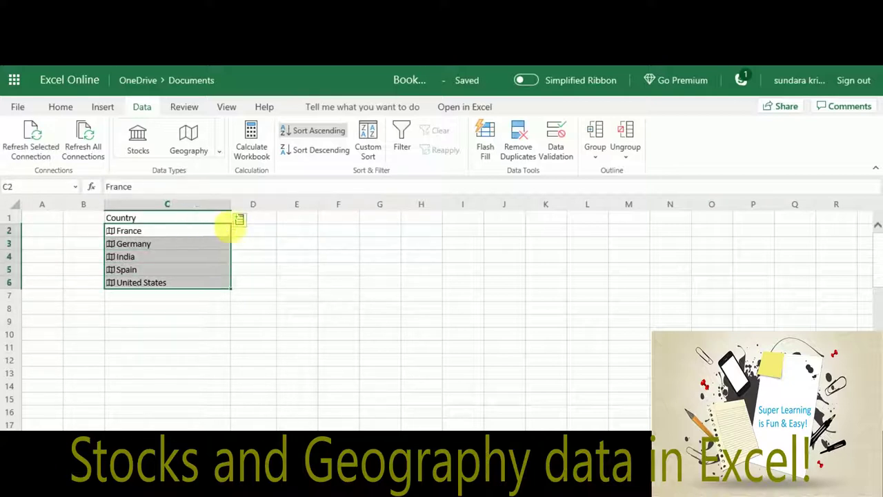
left_click(239, 222)
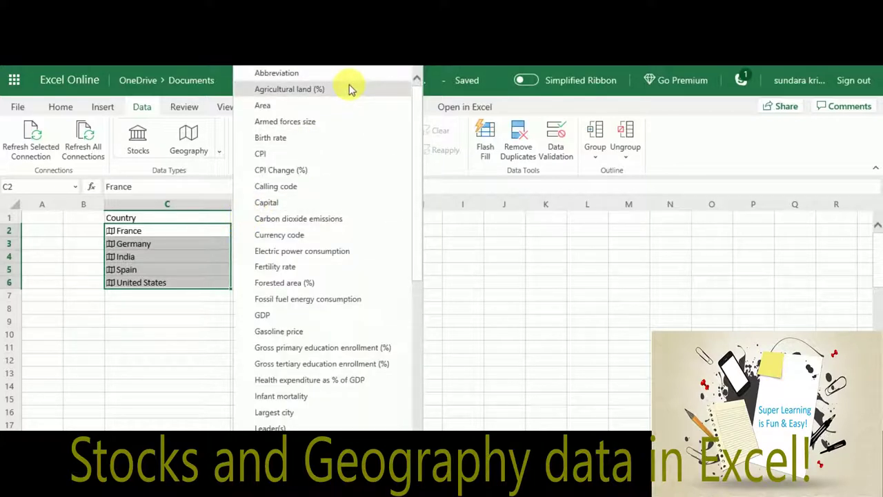
key("Down")
key("Down")
key("Down")
key("Down")
key("Down")
key("Down")
key("Down")
key("Down")
key("Down")
key("Down")
key("Down")
key("Down")
key("Down")
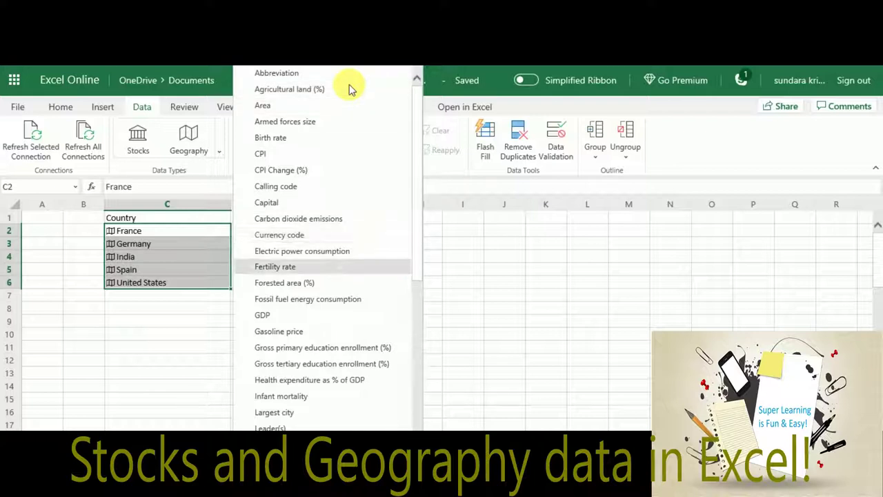
left_click(327, 318)
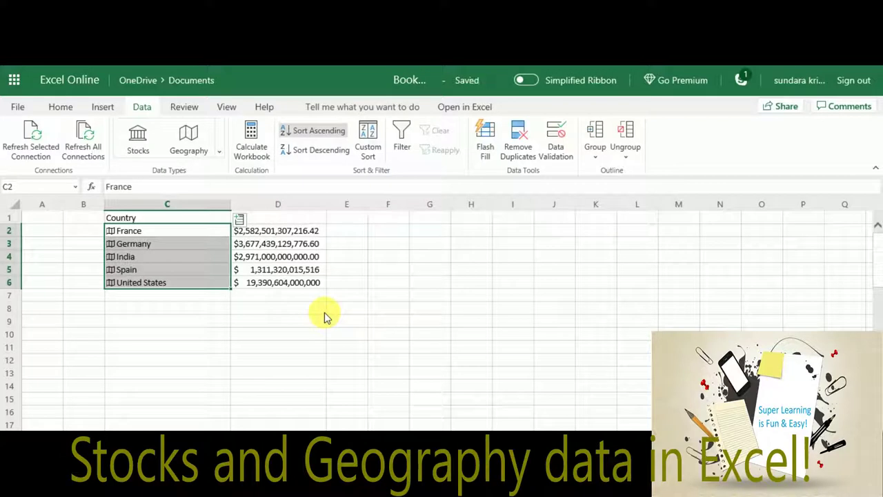
left_click(239, 222)
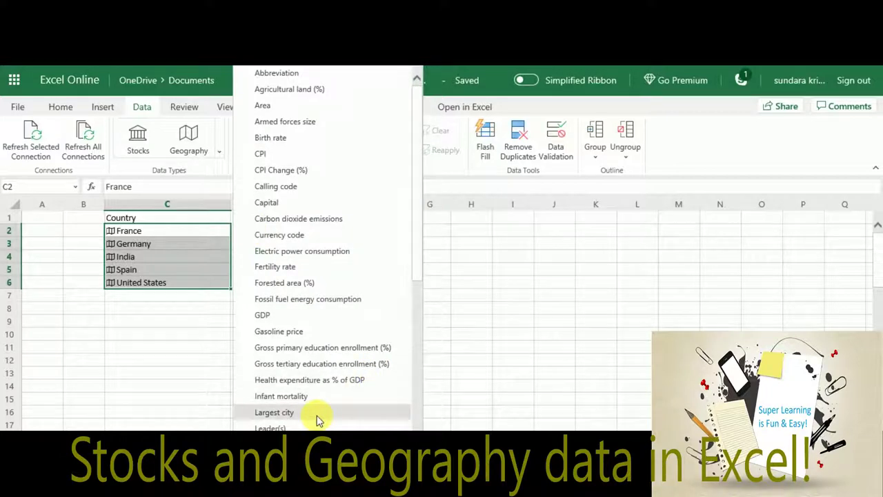
left_click(274, 412)
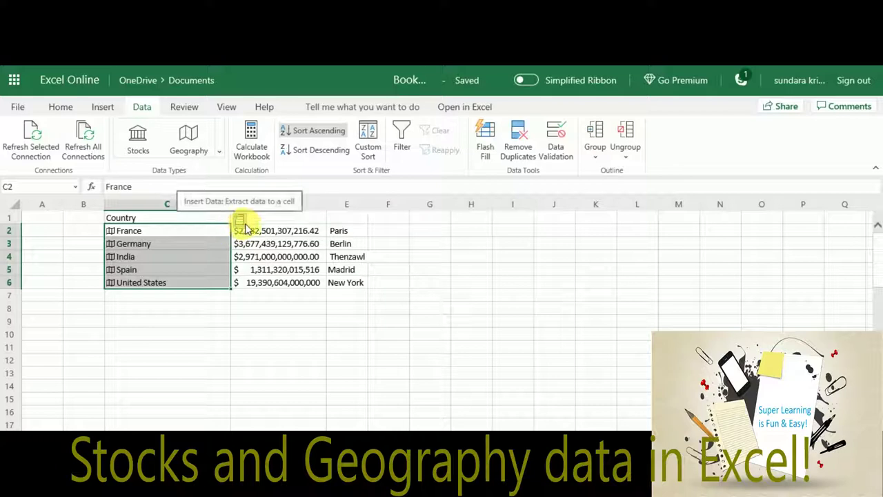
left_click(240, 221)
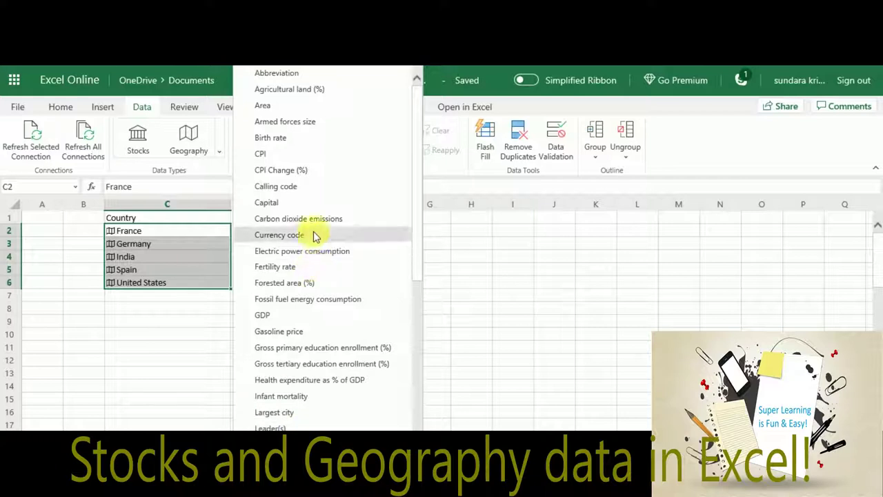
left_click(310, 204)
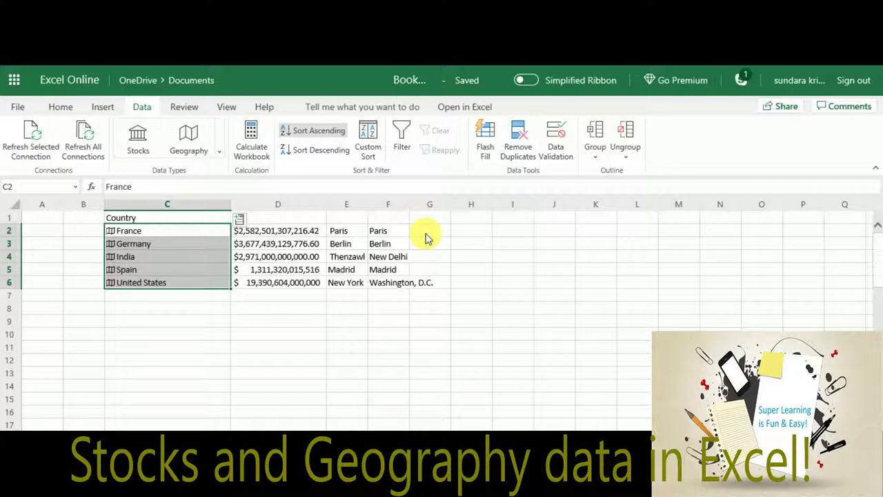
Step: In column G, add France's area (=C2.Area) and Germany's birth rate (=C3 field)
left_click(428, 233)
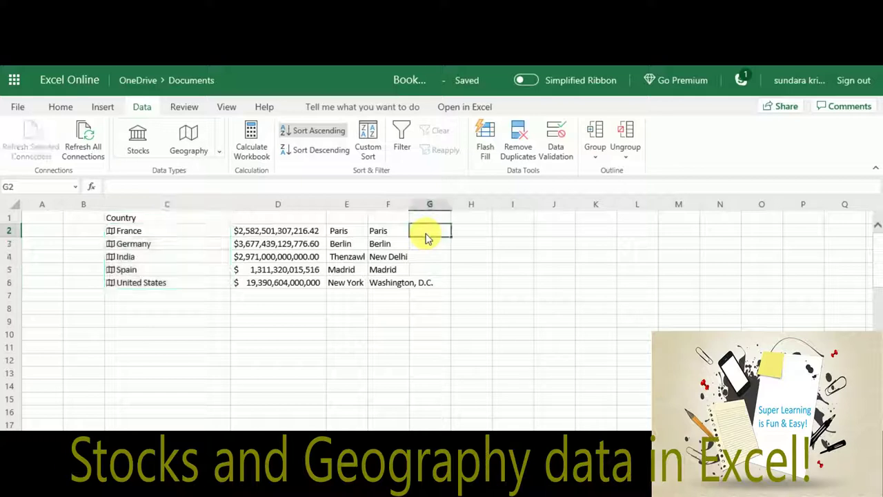
type("=")
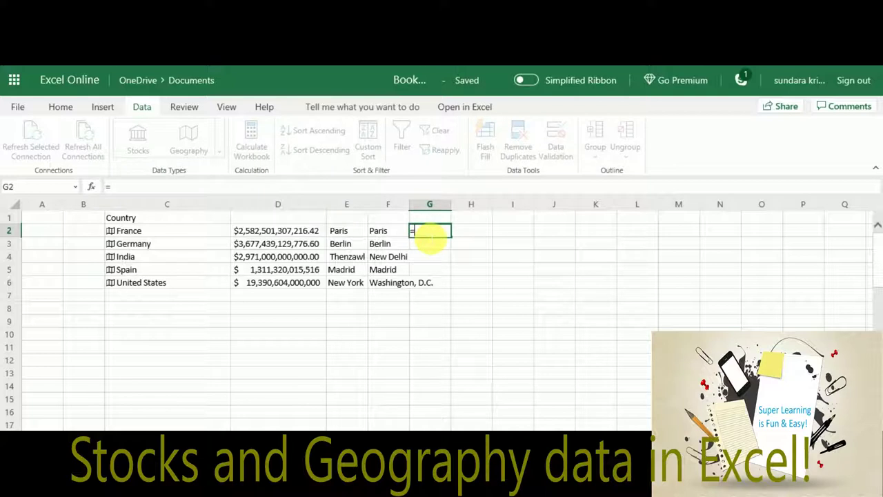
type("C2")
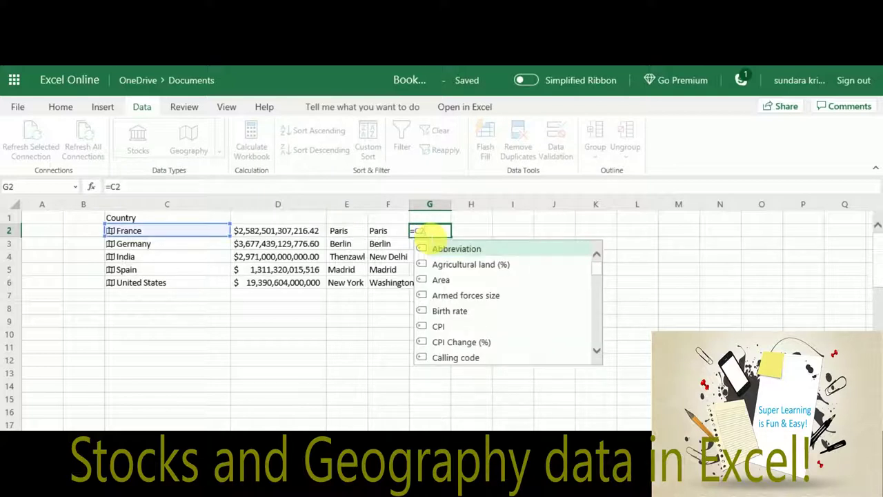
key("Down")
key("Down")
key("Tab")
key("Return")
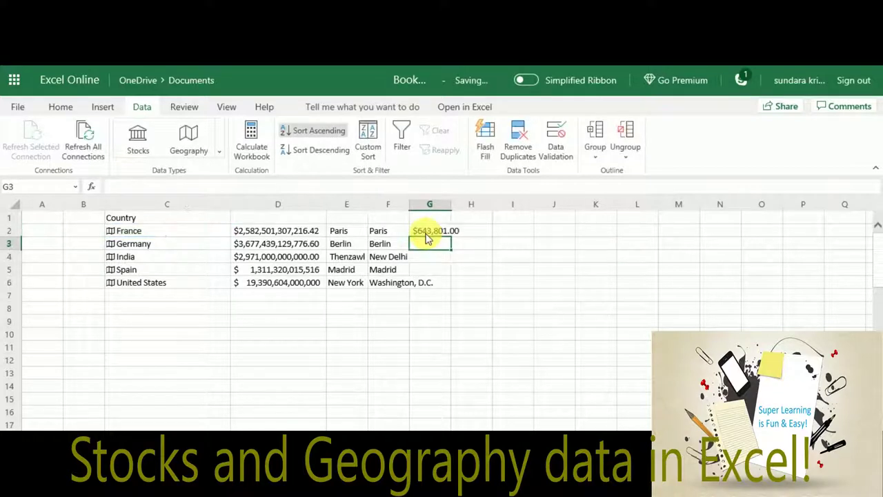
type("=")
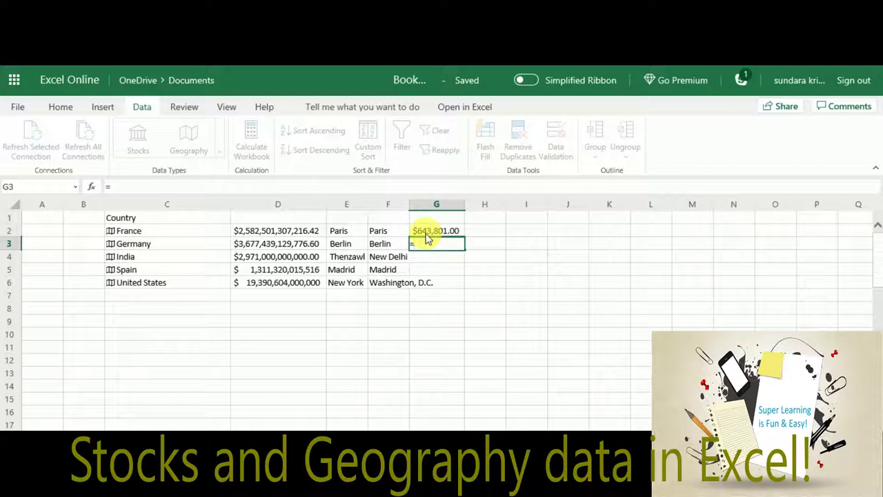
type("c3")
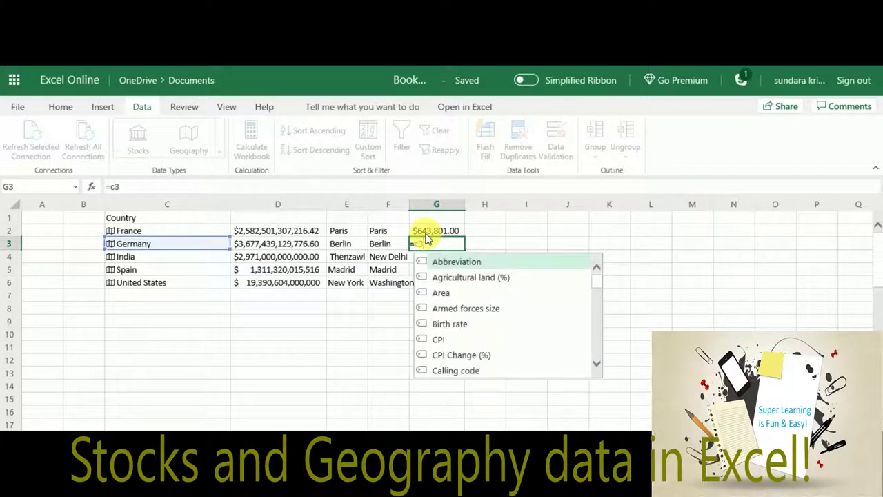
left_click(451, 325)
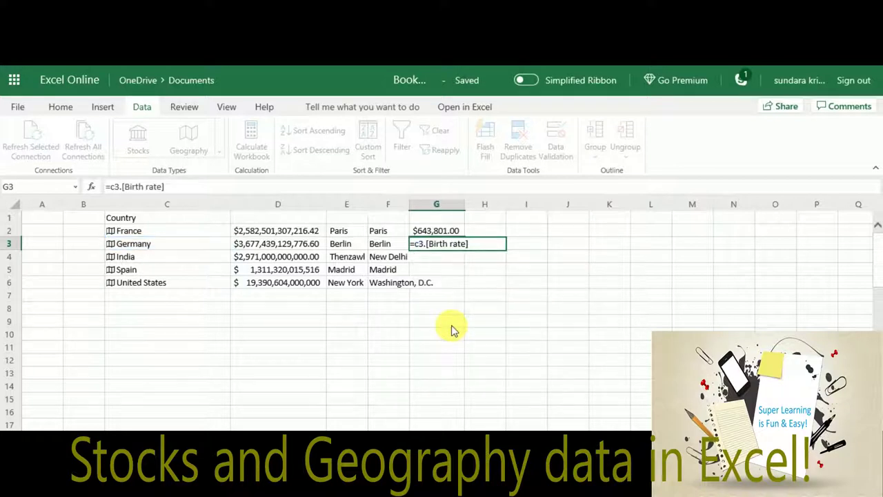
key("Return")
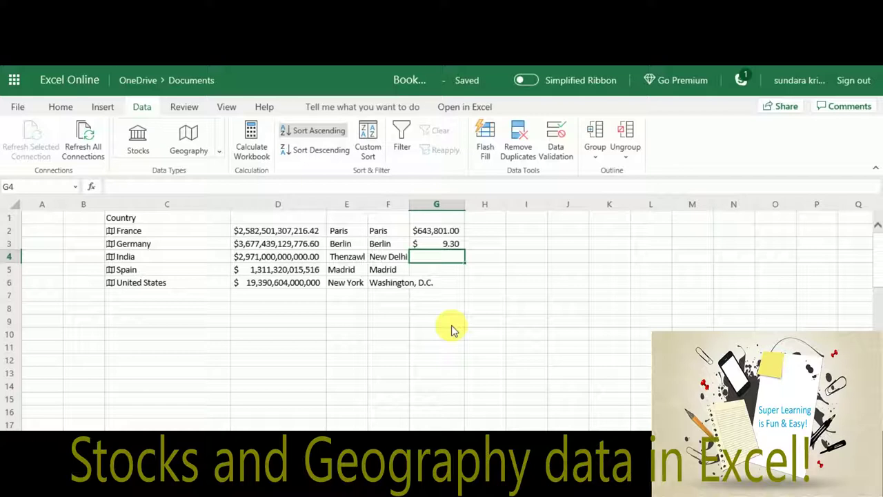
Step: Select the country data block C2:F6, from France through the capitals
key("Up")
key("Up")
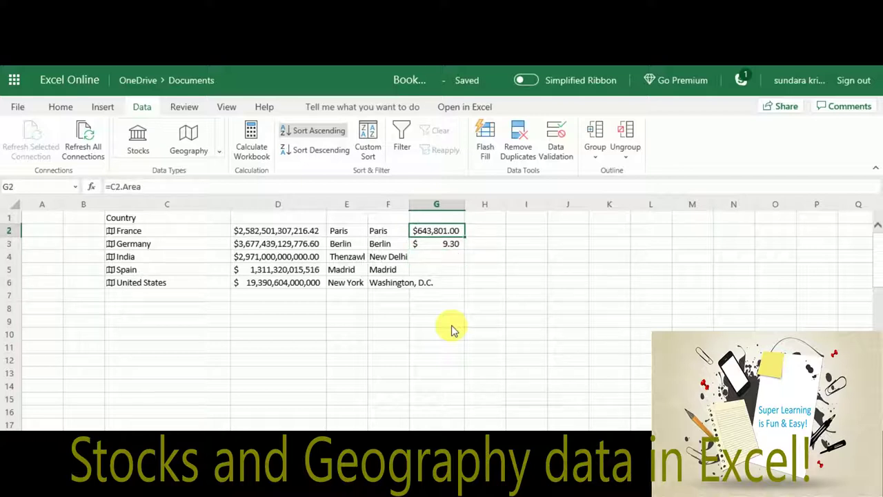
key("Left")
key("Left")
key("Left")
key("Left")
key("Left")
key("Right")
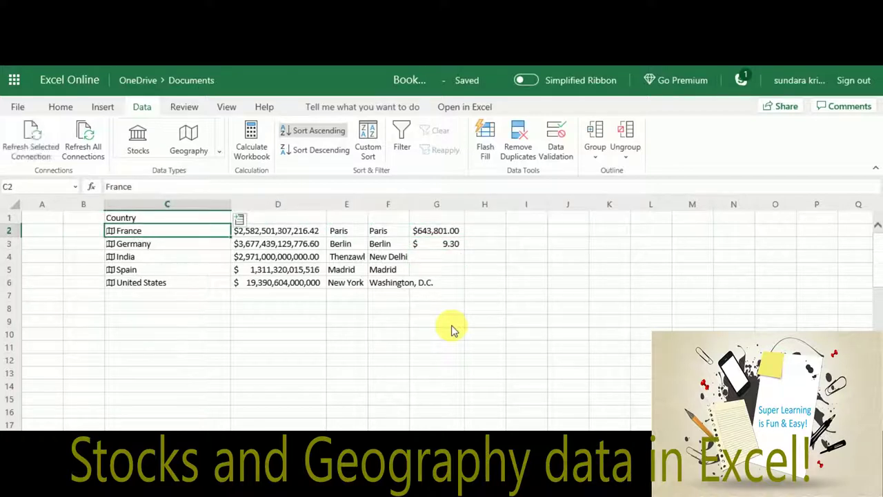
key("Up")
key("Down")
key("shift+Down")
key("shift+Down")
key("shift+Down")
key("shift+Down")
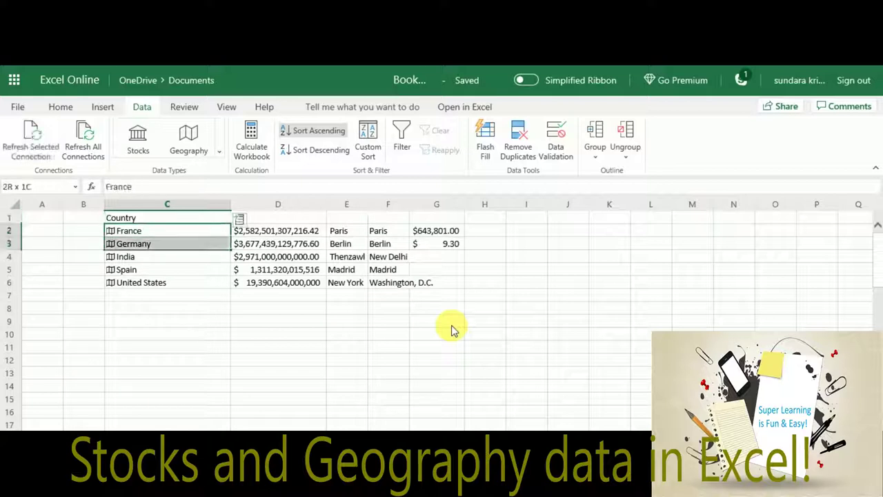
key("shift+Right")
key("shift+Right")
key("shift+Right")
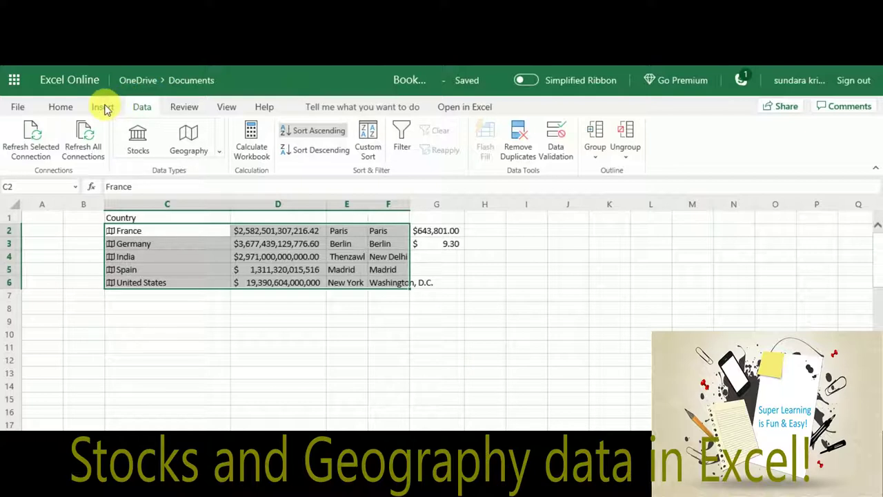
Step: Start formatting C2:F6 as a table from the Home tab, then cancel the Create Table dialog
left_click(104, 108)
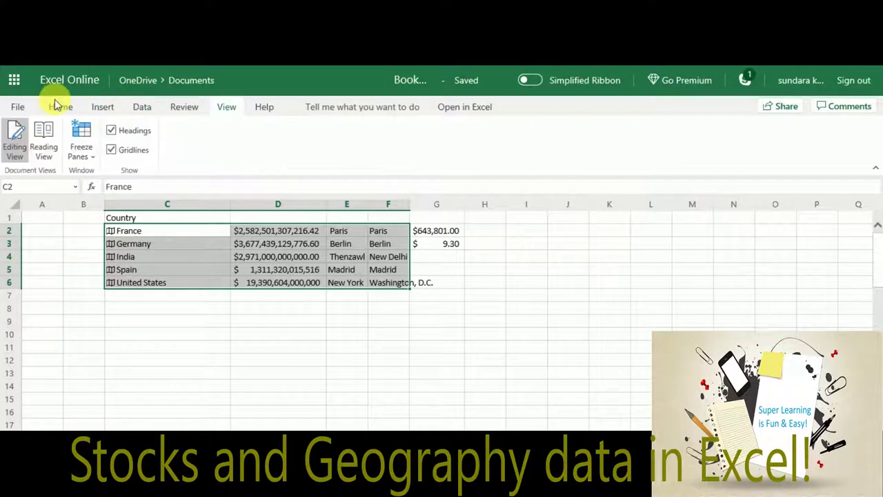
left_click(60, 106)
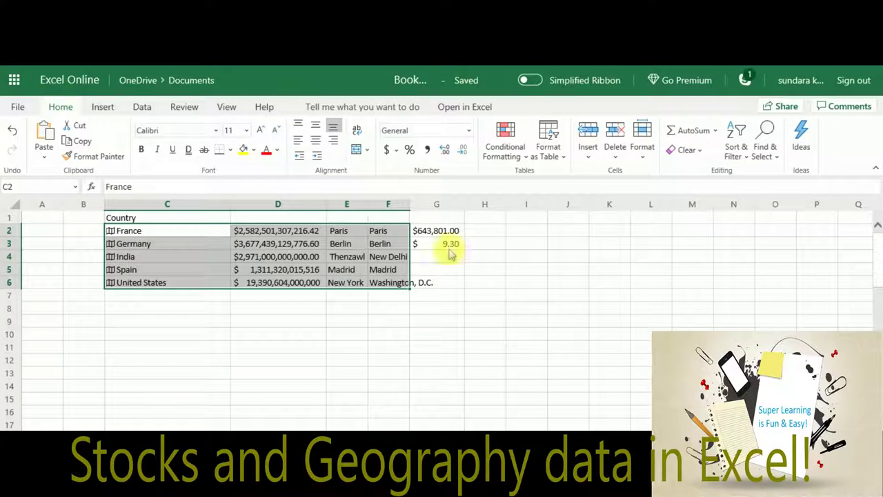
left_click(560, 160)
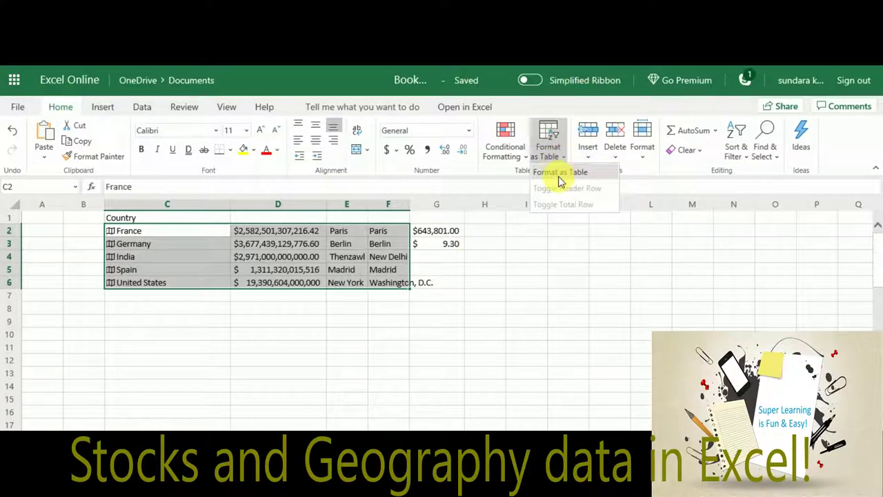
left_click(560, 174)
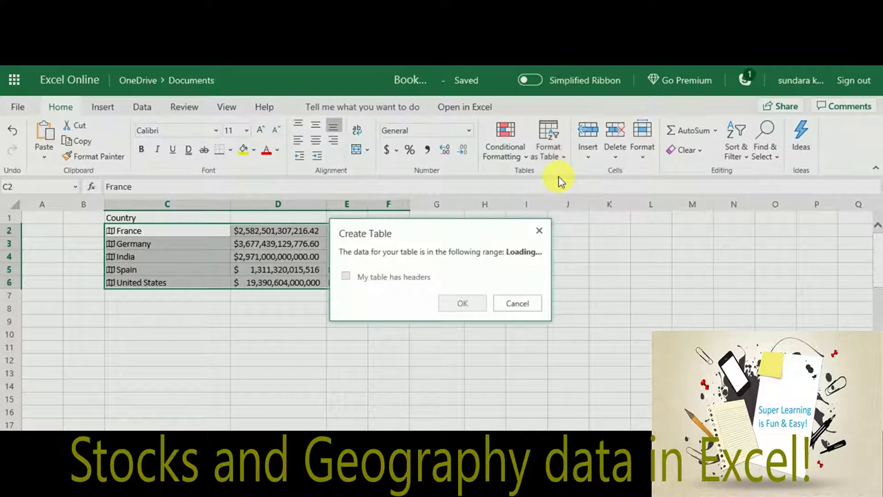
left_click(501, 309)
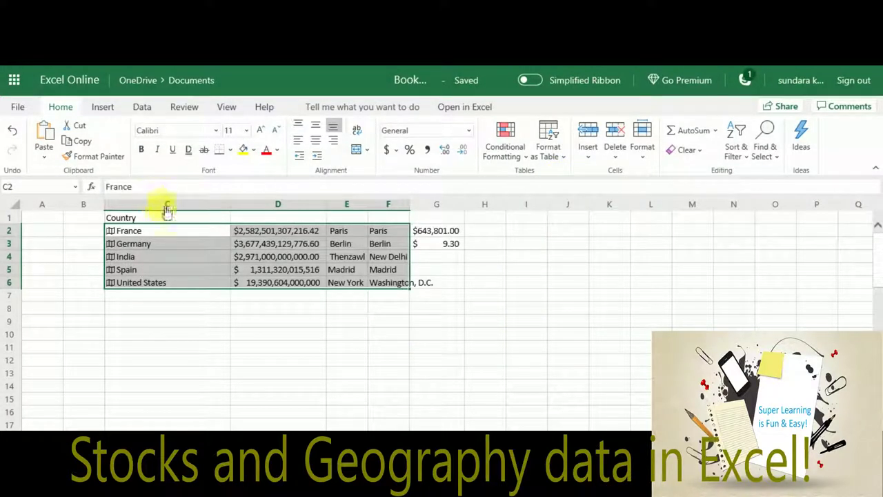
Step: Enter the heading 'Capital' in D1 and clear the leftover values in E2:E3
type("C")
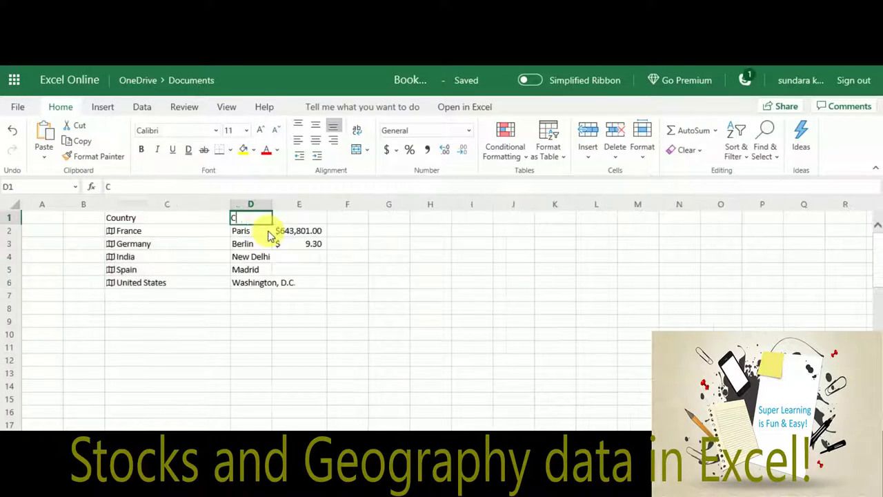
type("apital")
key("Tab")
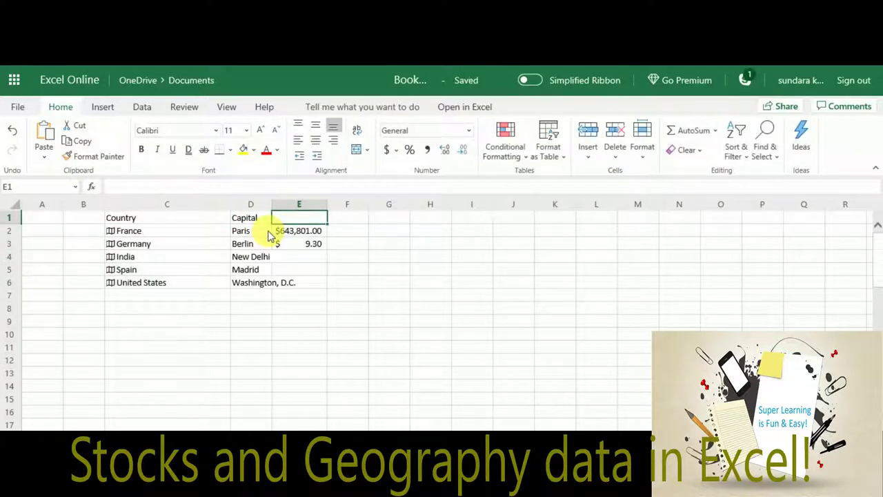
key("Down")
key("shift+Down")
key("Delete")
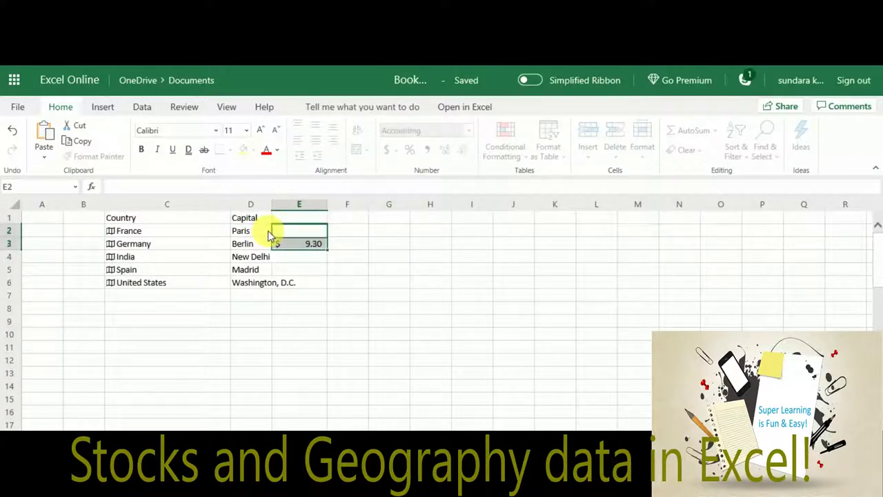
Step: Select the Country and Capital list C1:D6
key("Up")
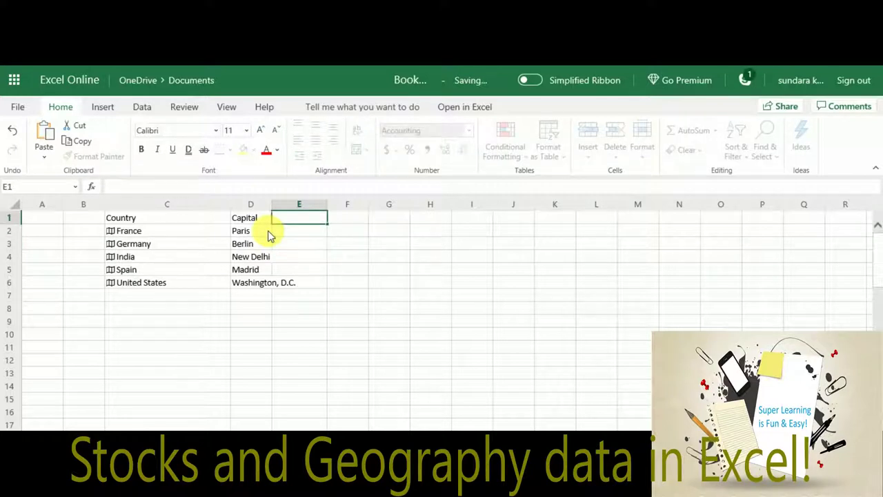
key("Left")
key("Left")
key("shift+Down")
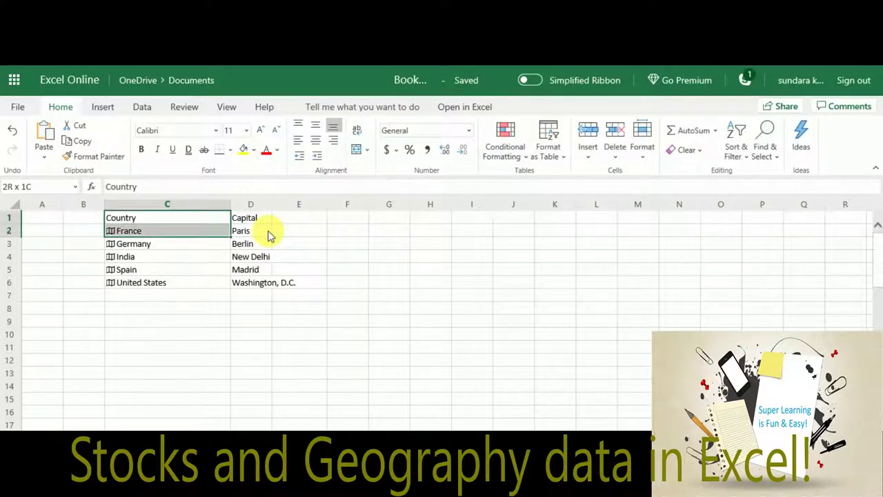
key("shift+Down")
key("shift+Down")
key("shift+Down")
key("shift+Down")
key("shift+Right")
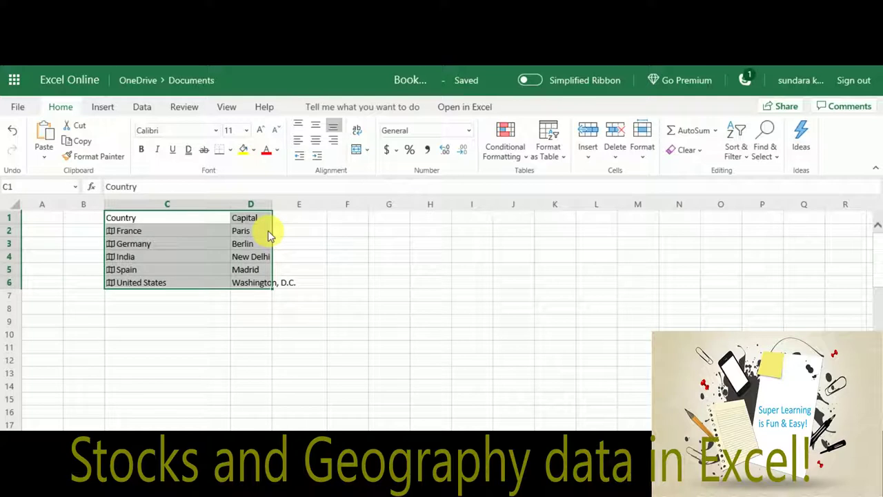
Step: Format C1:D6 as a table with My table has headers ticked
left_click(551, 158)
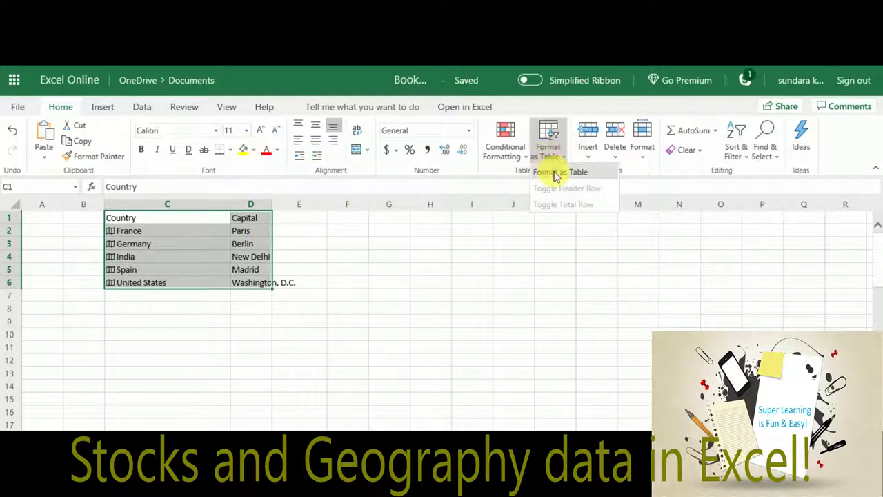
left_click(556, 174)
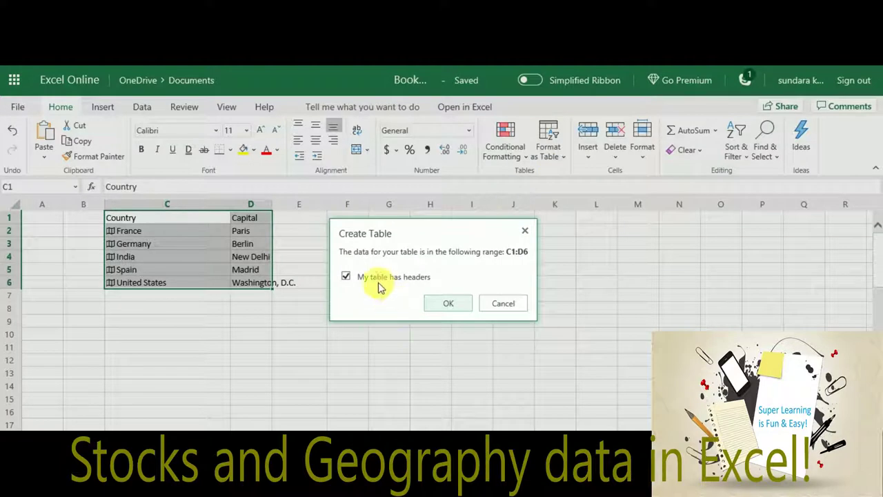
left_click(448, 306)
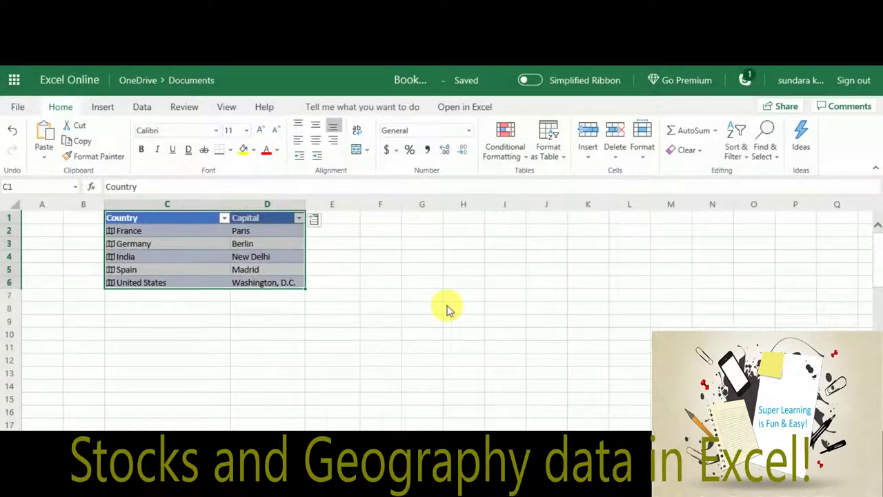
Step: Open the Country column's filter options to check them, then close them
left_click(128, 231)
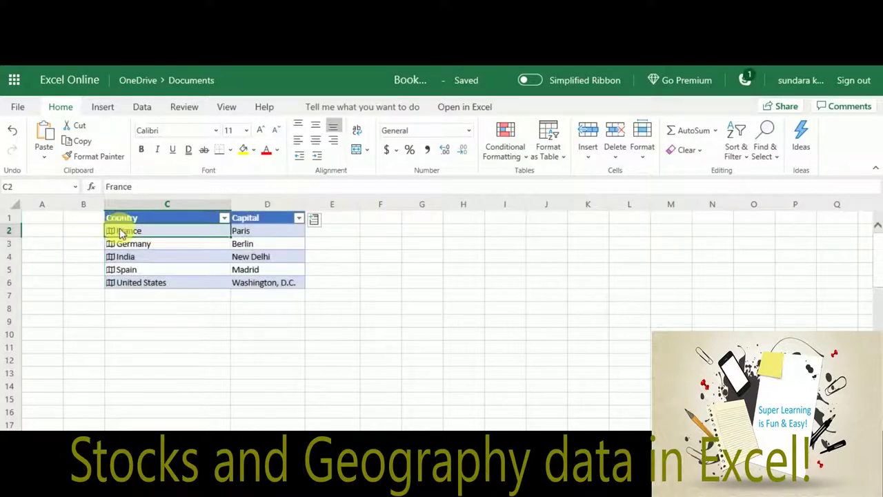
left_click(224, 218)
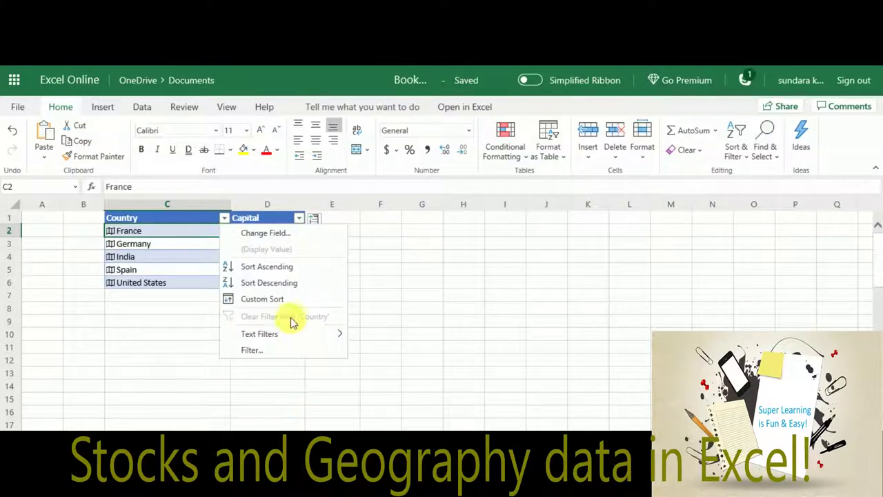
mouse_move(292, 336)
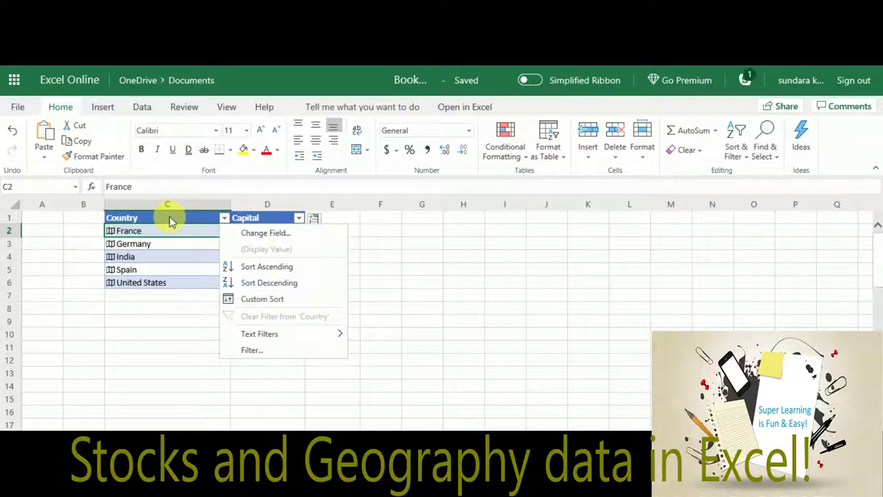
key("Escape")
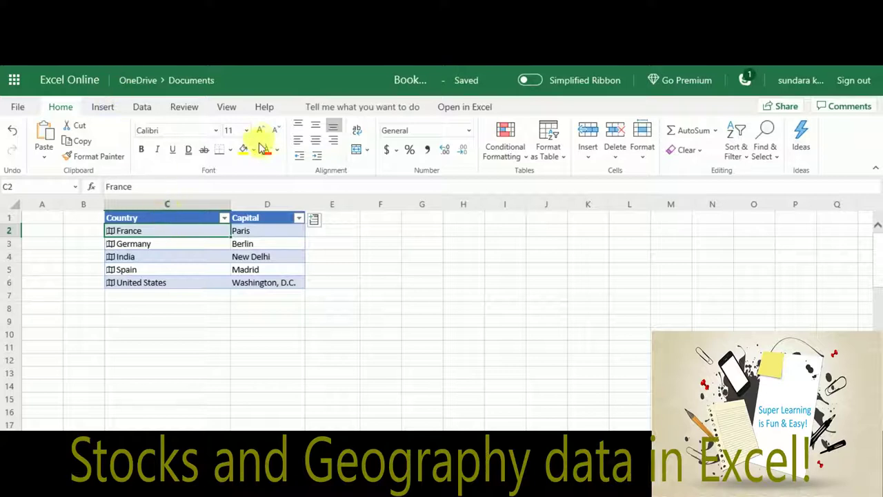
Step: Show the Data tab's Stocks and Geography tools and select the Country header C1
left_click(142, 108)
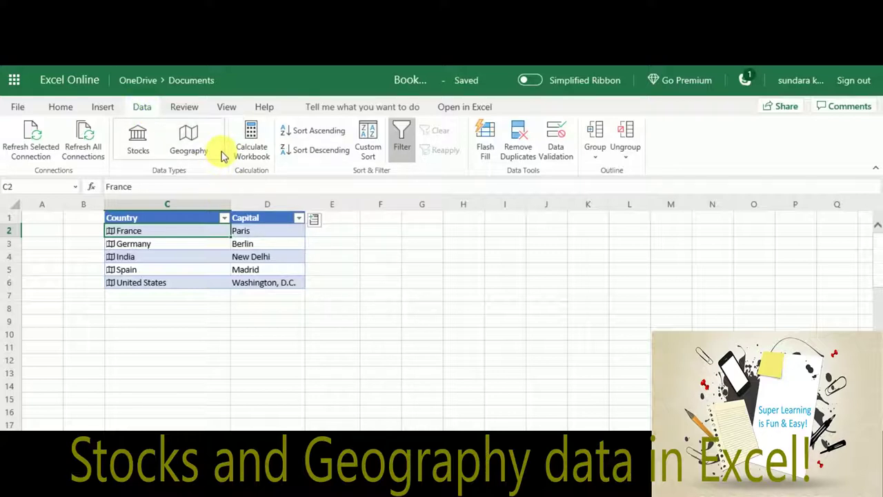
left_click(163, 218)
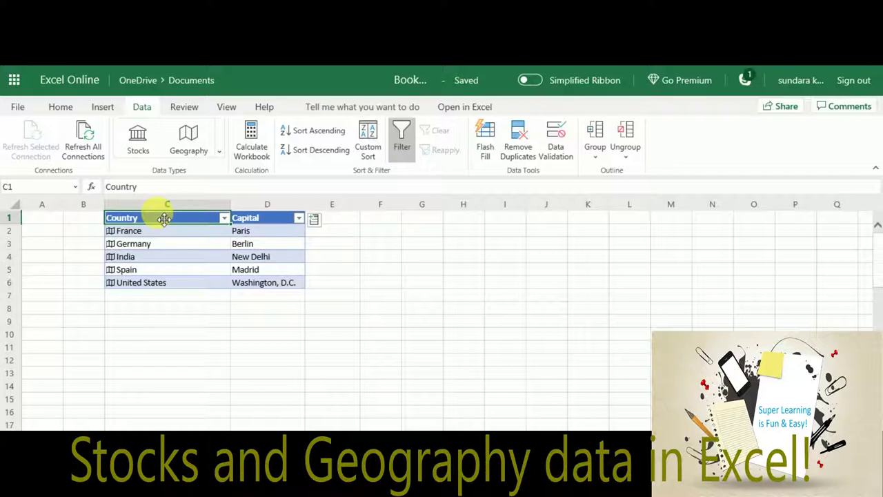